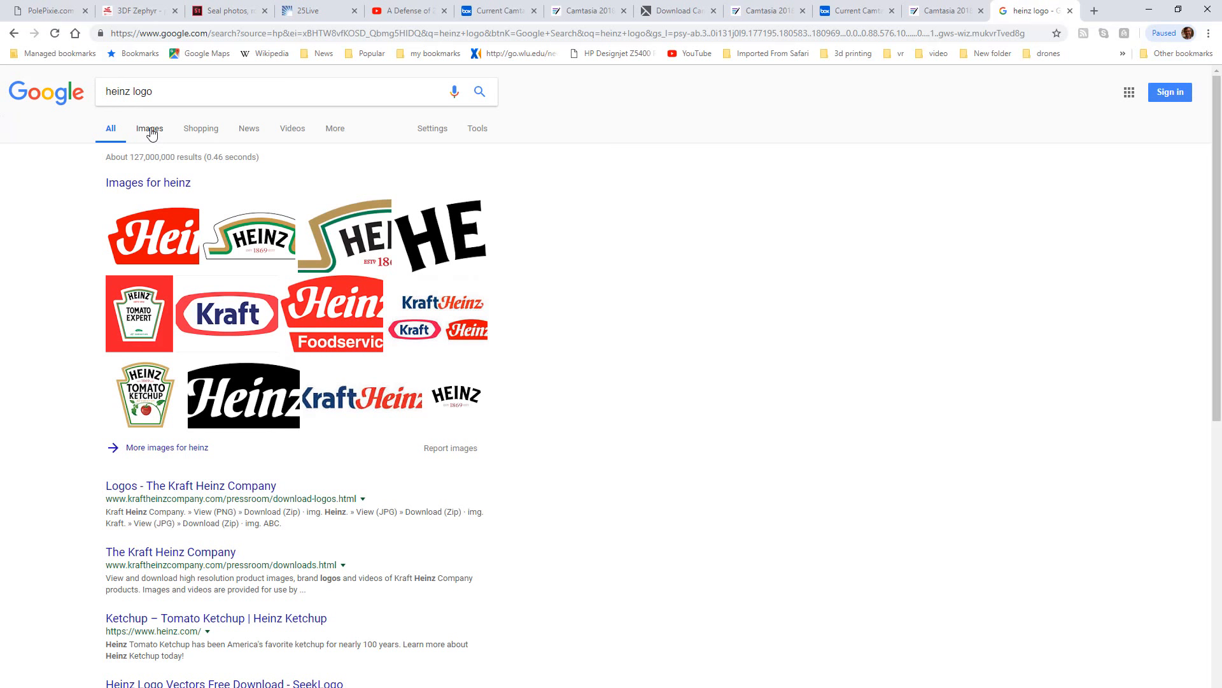
Step: Filter the Google image results for heinz logo to large images and open the red Heinz logo
{"action": "left_click", "coordinate": [150, 131]}
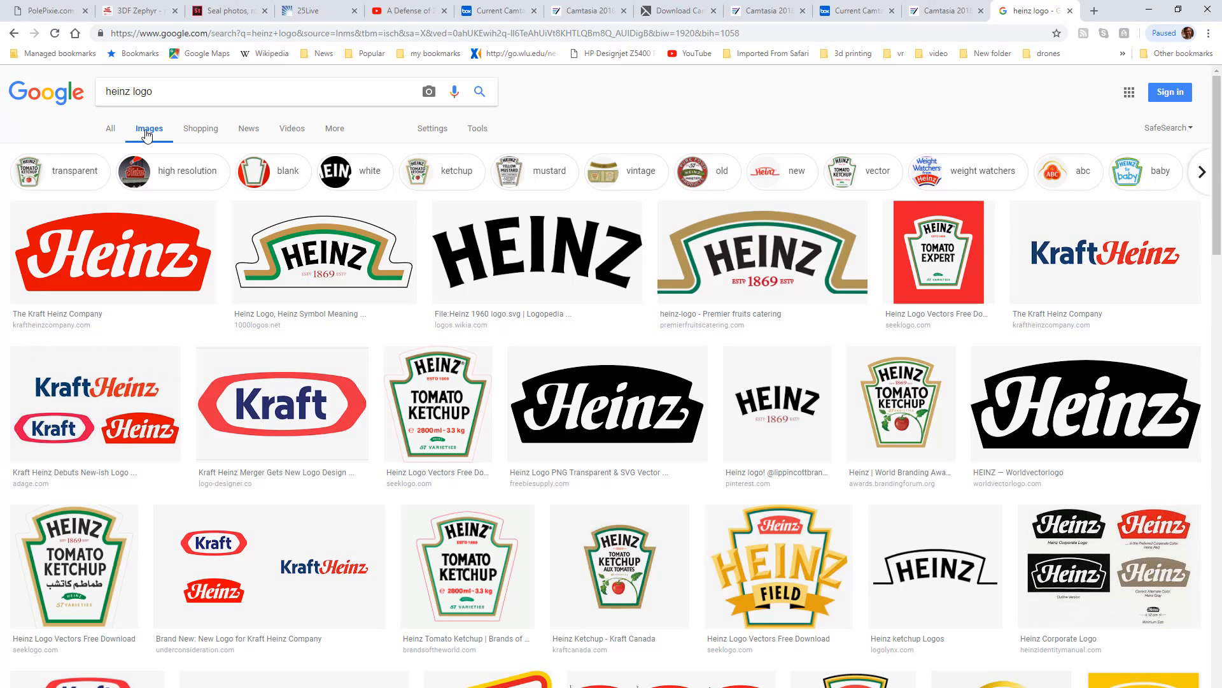
{"action": "left_click", "coordinate": [478, 130]}
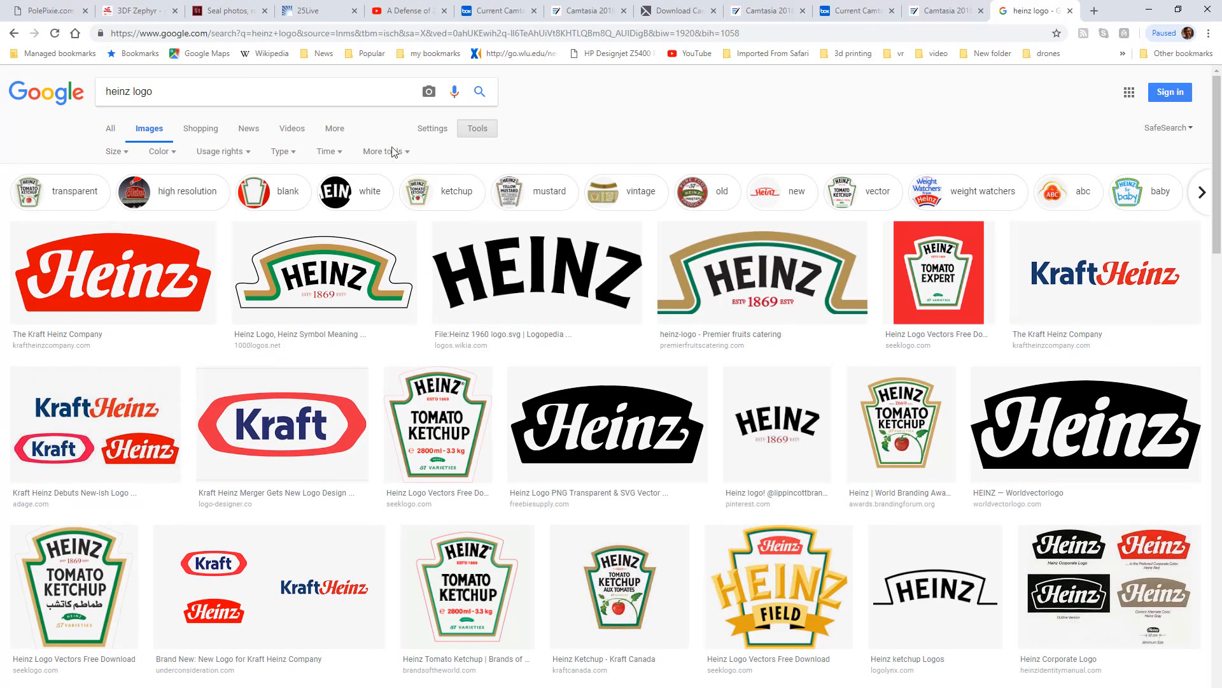
{"action": "left_click", "coordinate": [119, 155]}
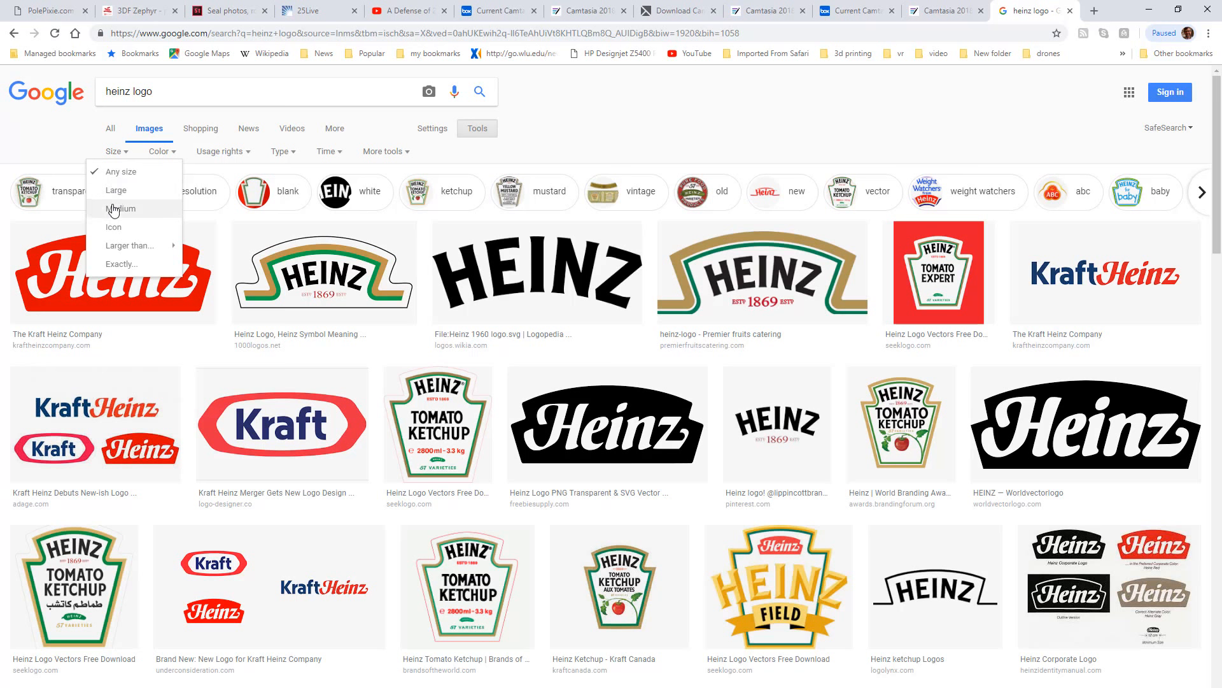
{"action": "left_click", "coordinate": [115, 193]}
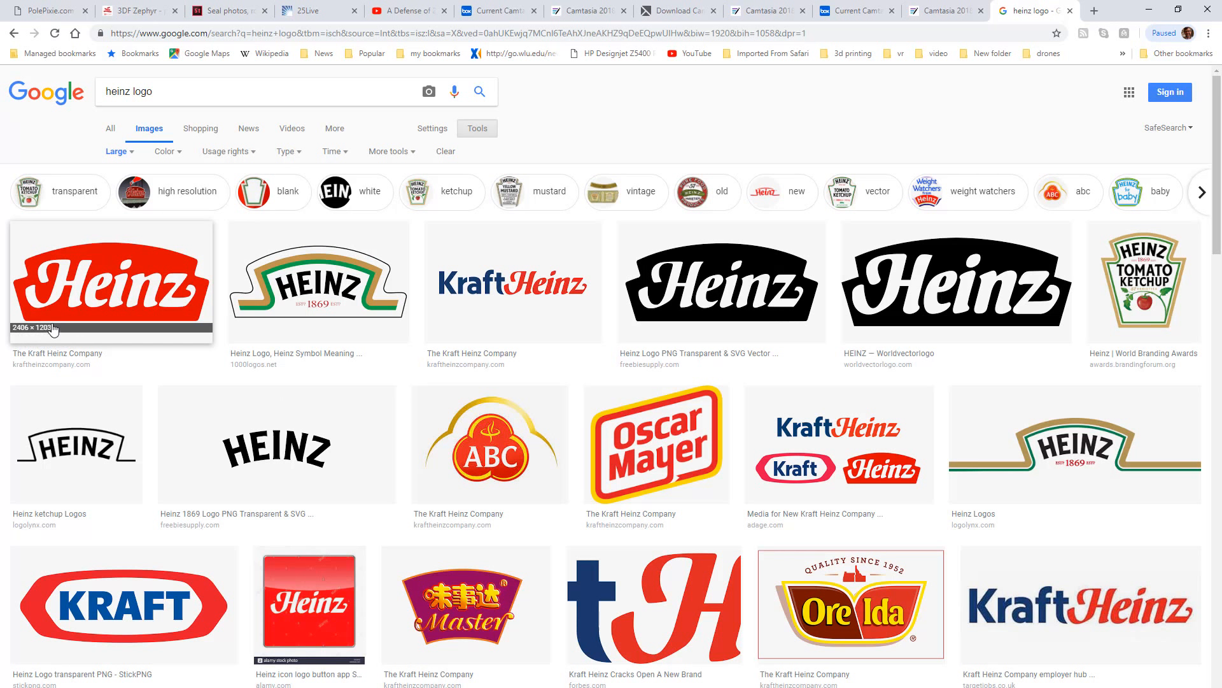
{"action": "left_click", "coordinate": [128, 302]}
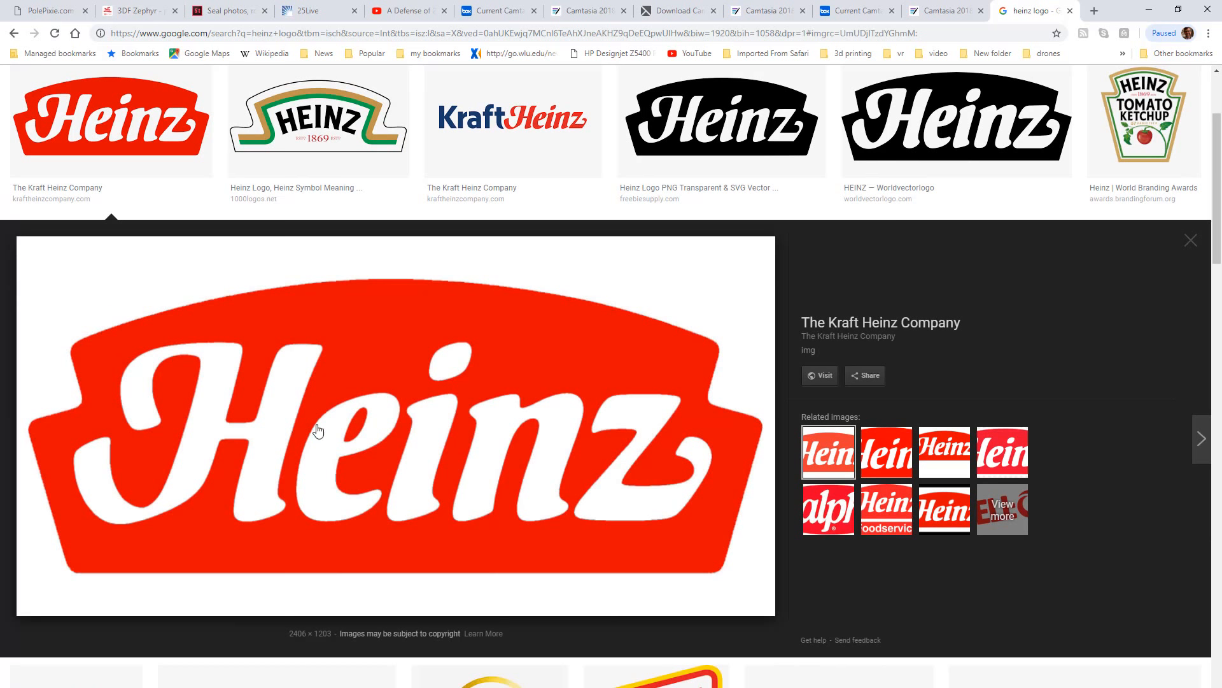
Step: Copy the red Heinz logo image and switch to Illustrator
{"action": "right_click", "coordinate": [408, 410]}
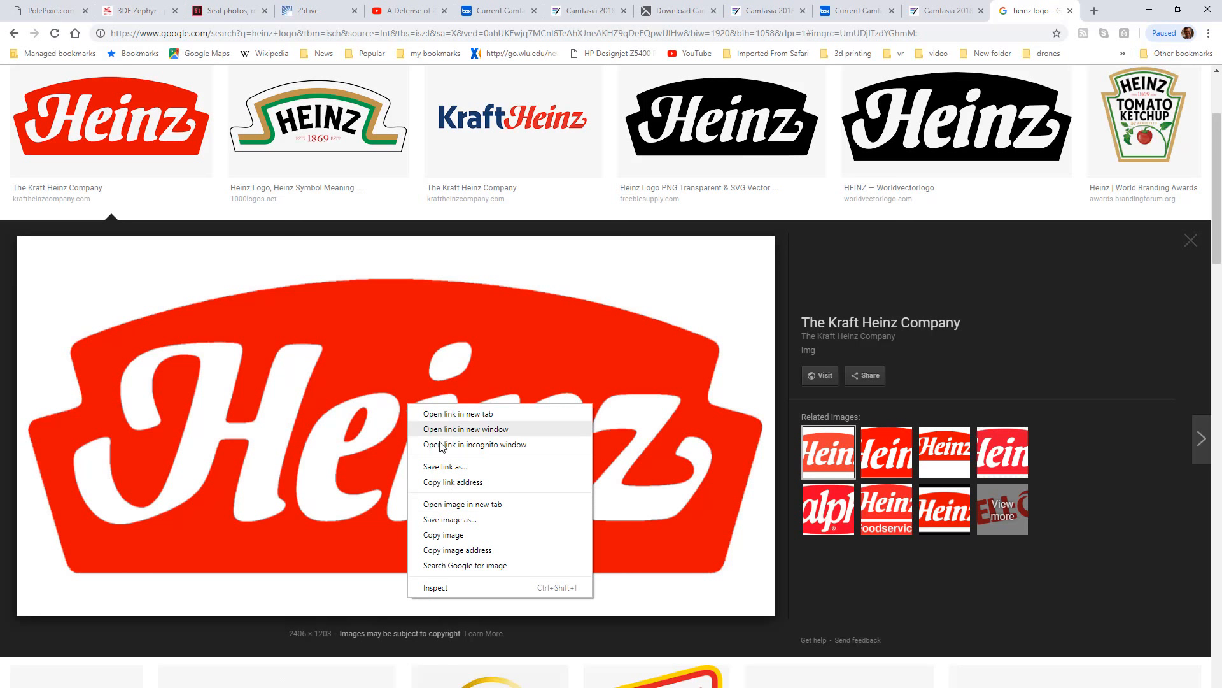
{"action": "left_click", "coordinate": [444, 535]}
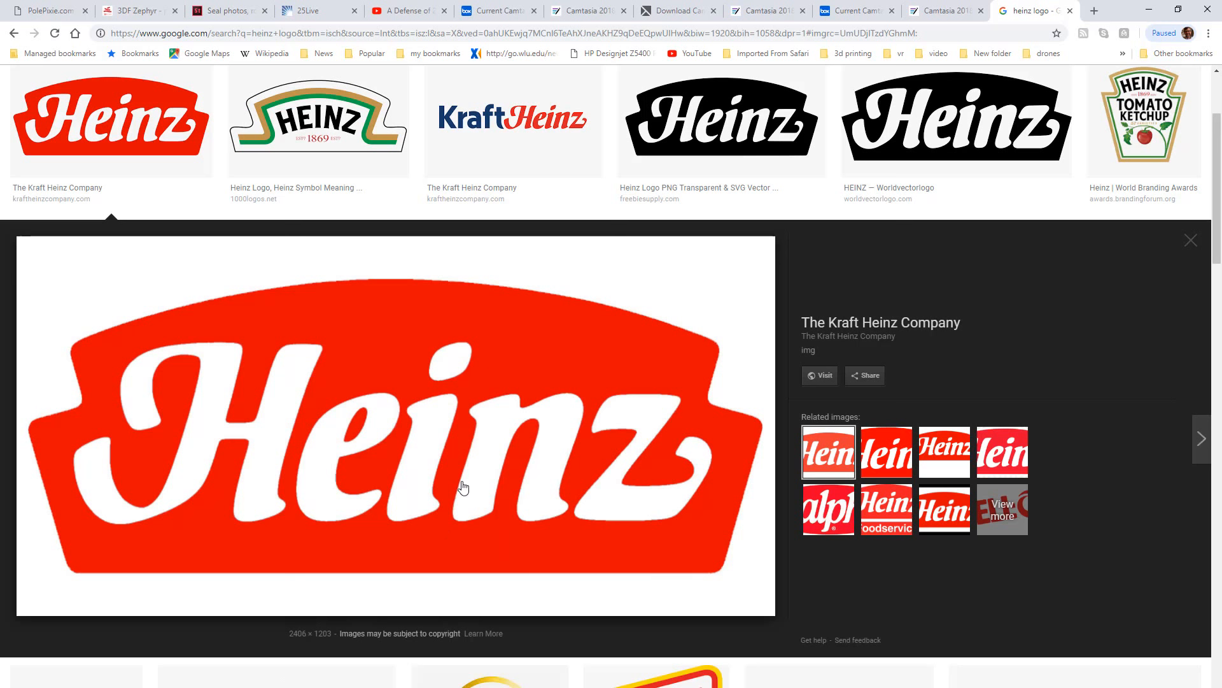
{"action": "key", "text": "alt+Tab"}
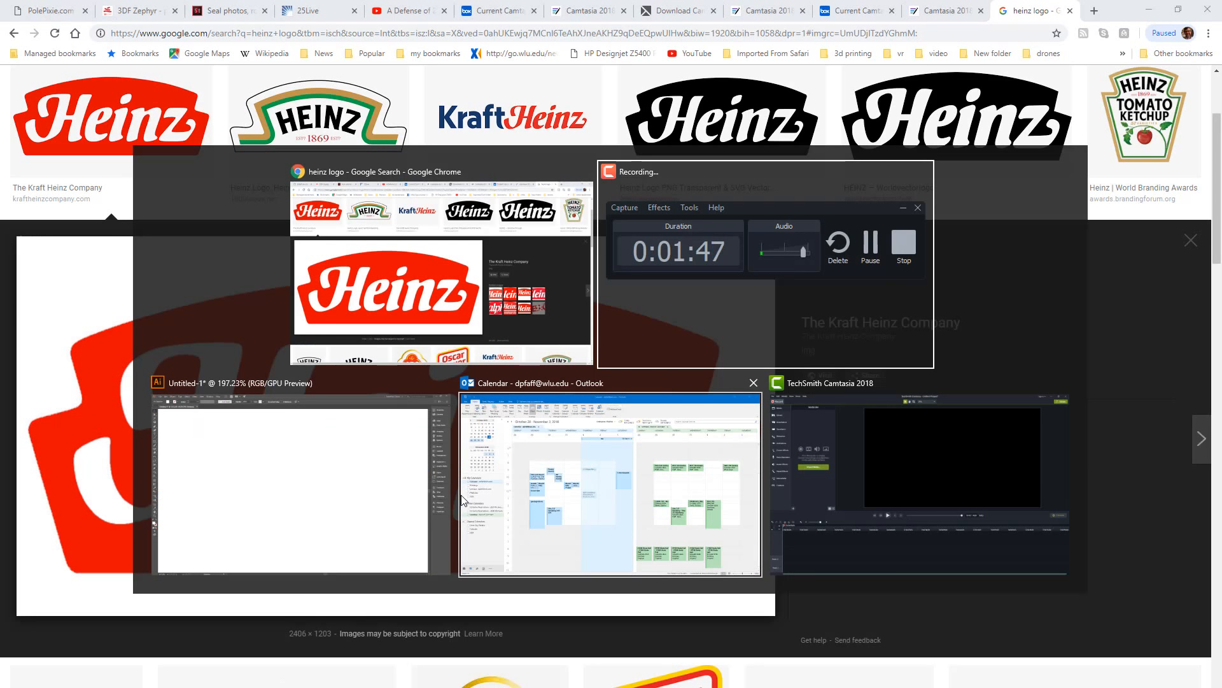
{"action": "key", "text": "alt+Tab"}
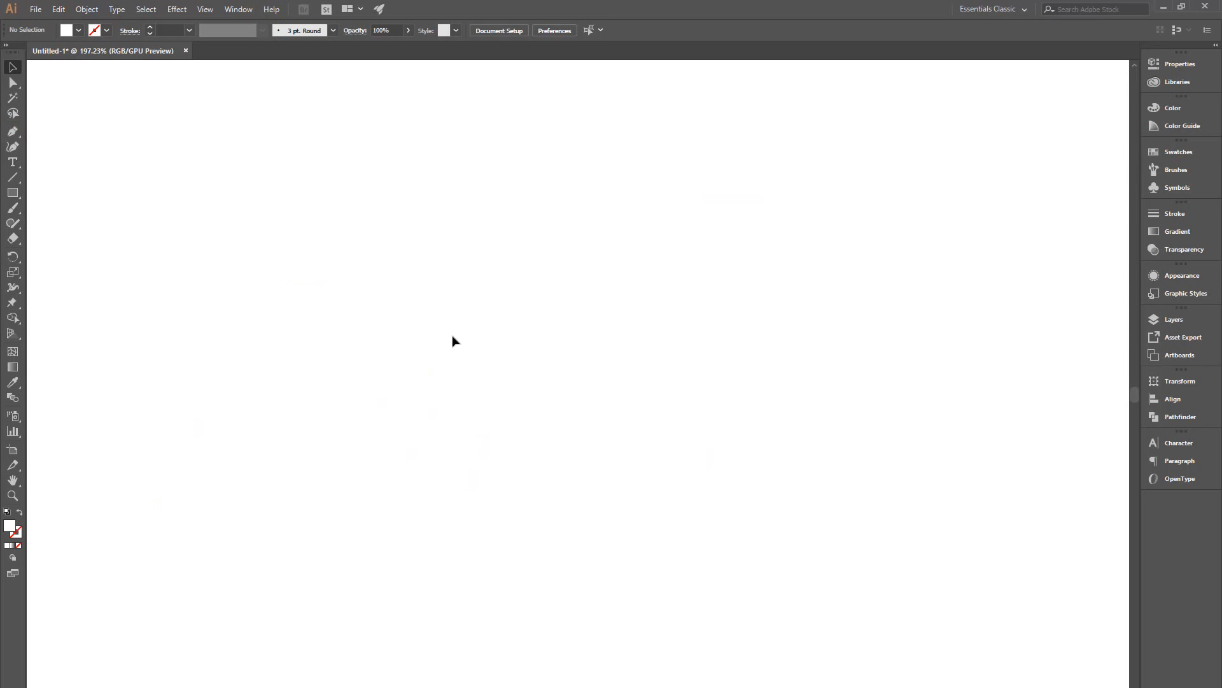
Step: Fit the artboard in the window and paste the Heinz logo image into it
{"action": "key", "text": "ctrl+0"}
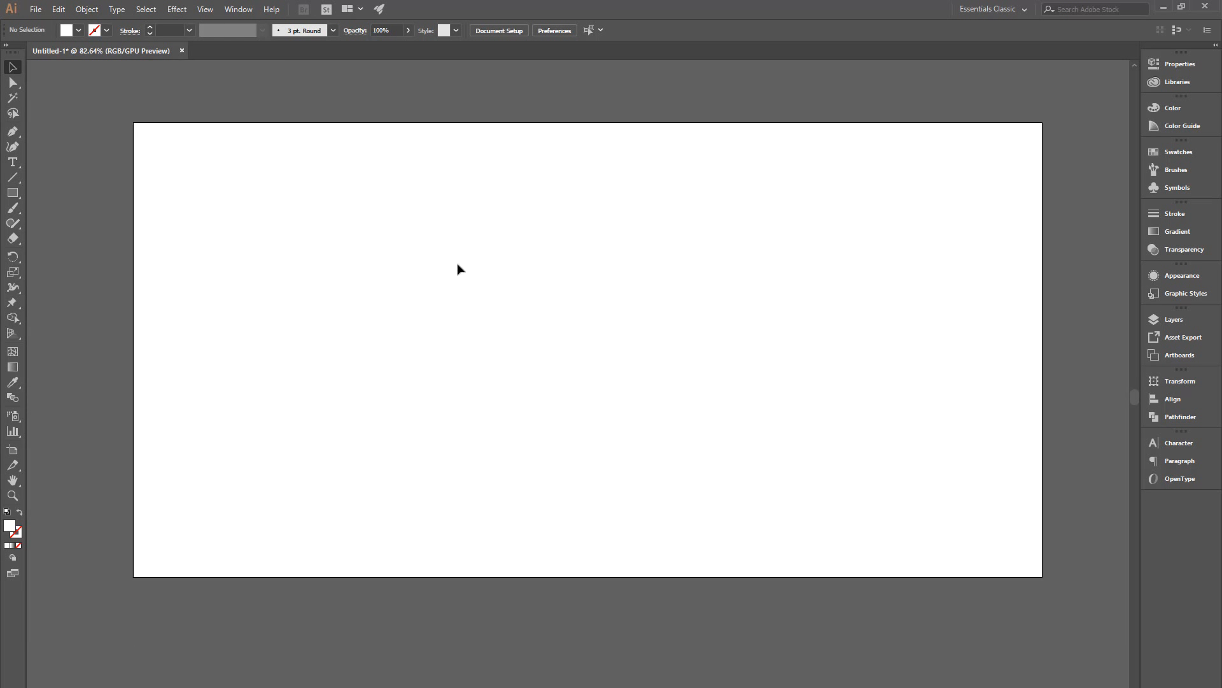
{"action": "right_click", "coordinate": [384, 281]}
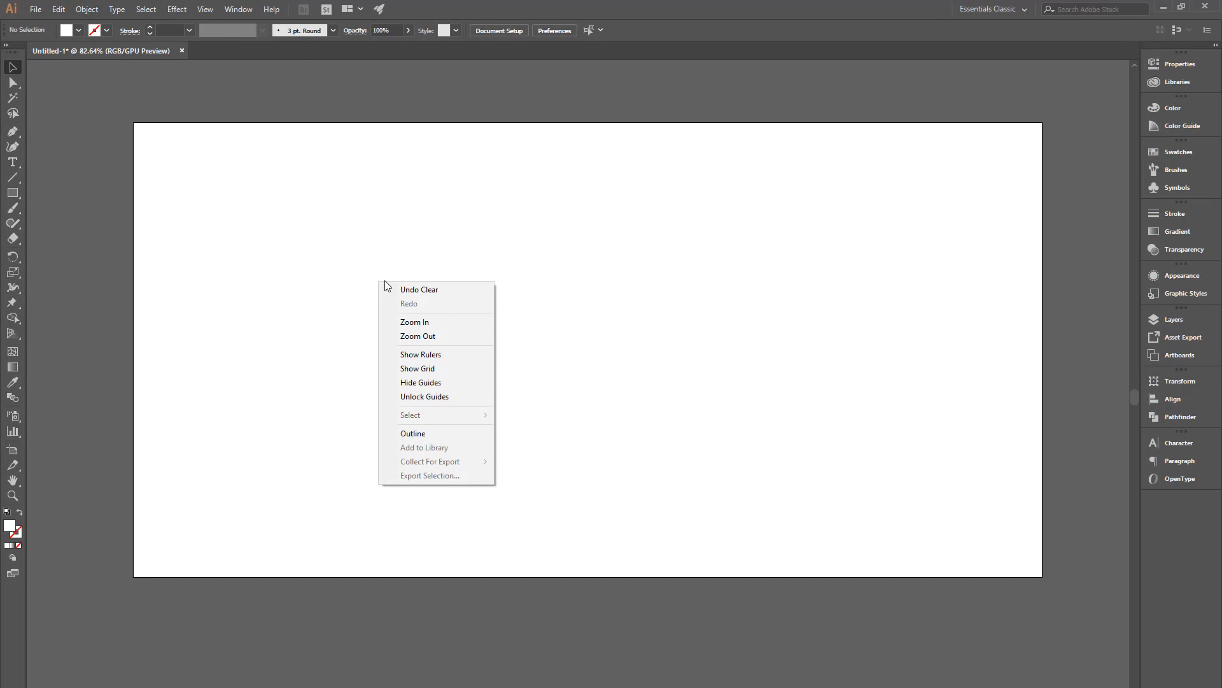
{"action": "left_click", "coordinate": [332, 269]}
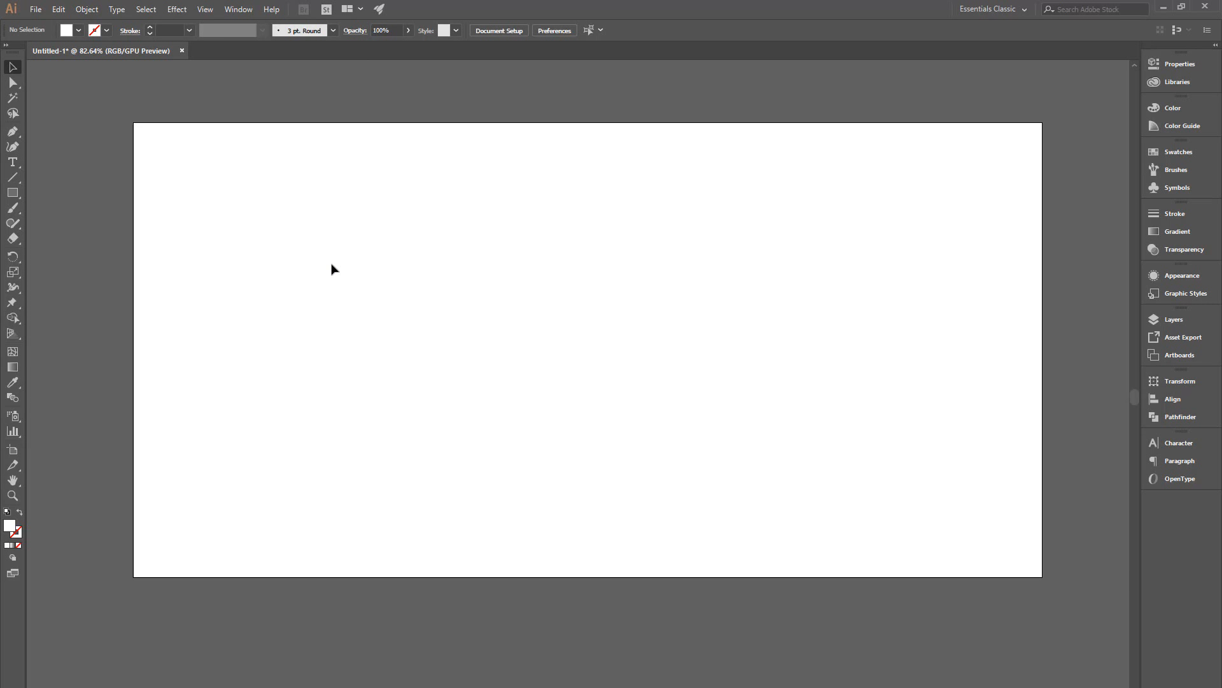
{"action": "key", "text": "ctrl+v"}
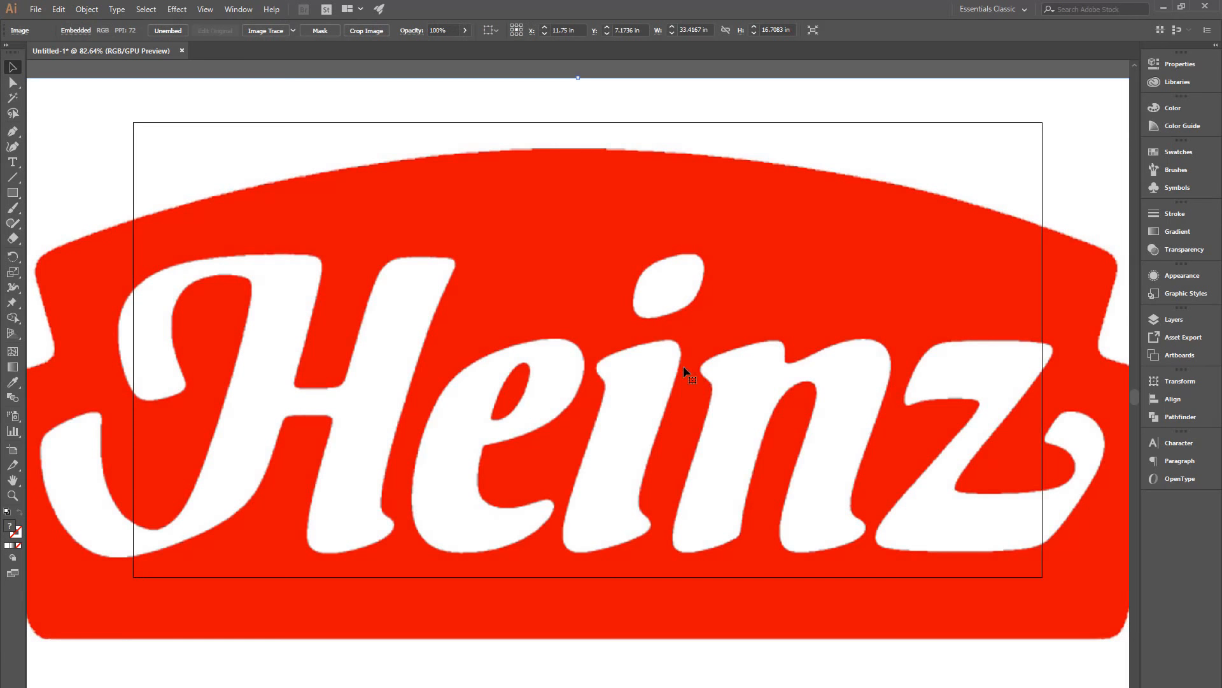
Step: Scale the pasted logo down so it fits inside the artboard
{"action": "scroll", "coordinate": [683, 366], "scroll_direction": "down", "scroll_amount": 3}
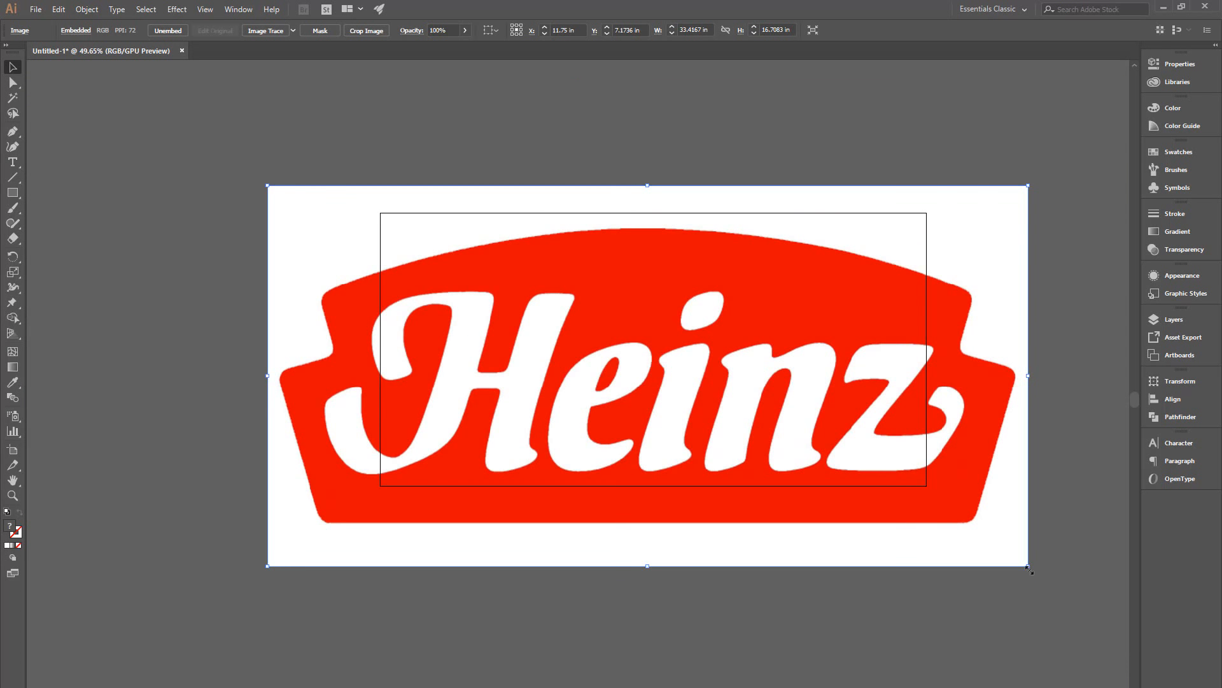
{"action": "left_click_drag", "start_coordinate": [1028, 567], "coordinate": [882, 595]}
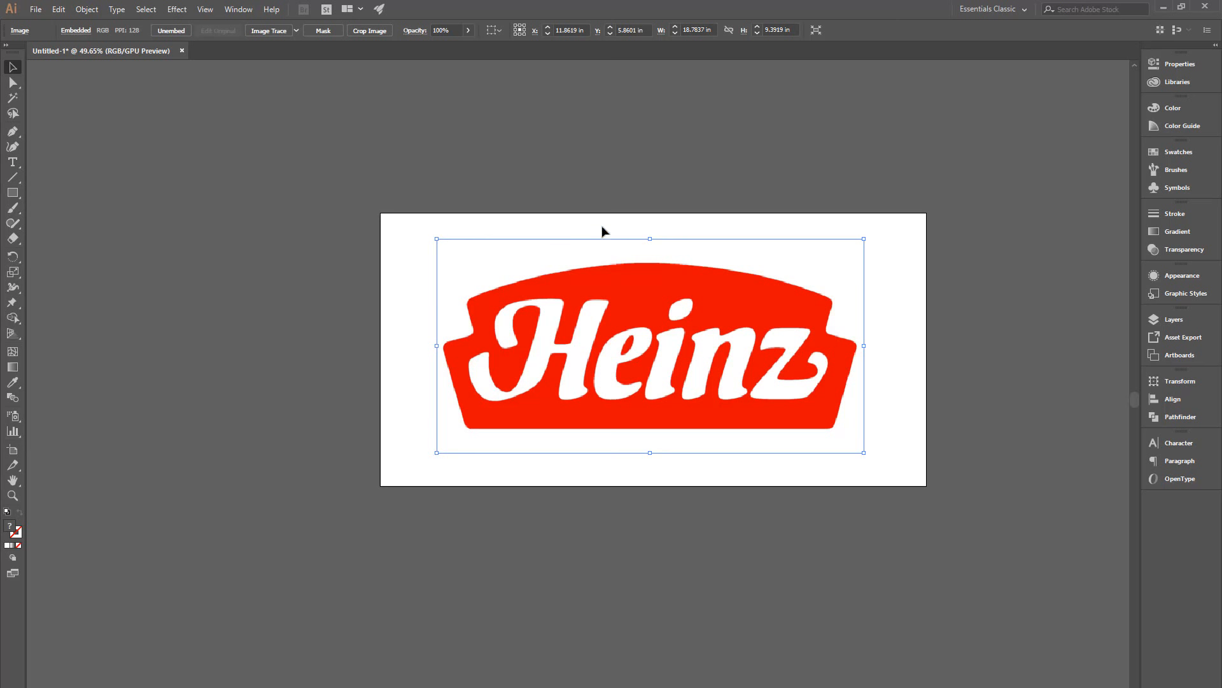
Step: Apply Image Trace to the logo image with the default settings
{"action": "key", "text": "ctrl+space"}
{"action": "left_click_drag", "start_coordinate": [635, 344], "coordinate": [631, 316]}
{"action": "key", "text": "space"}
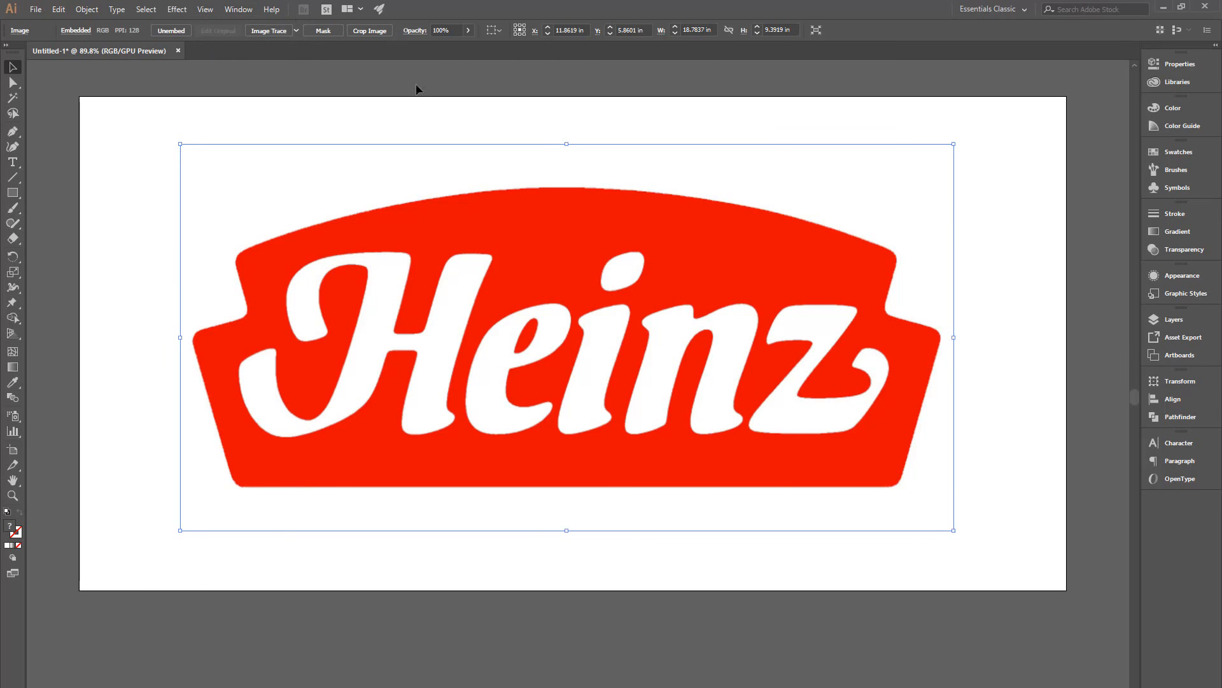
{"action": "left_click", "coordinate": [263, 32]}
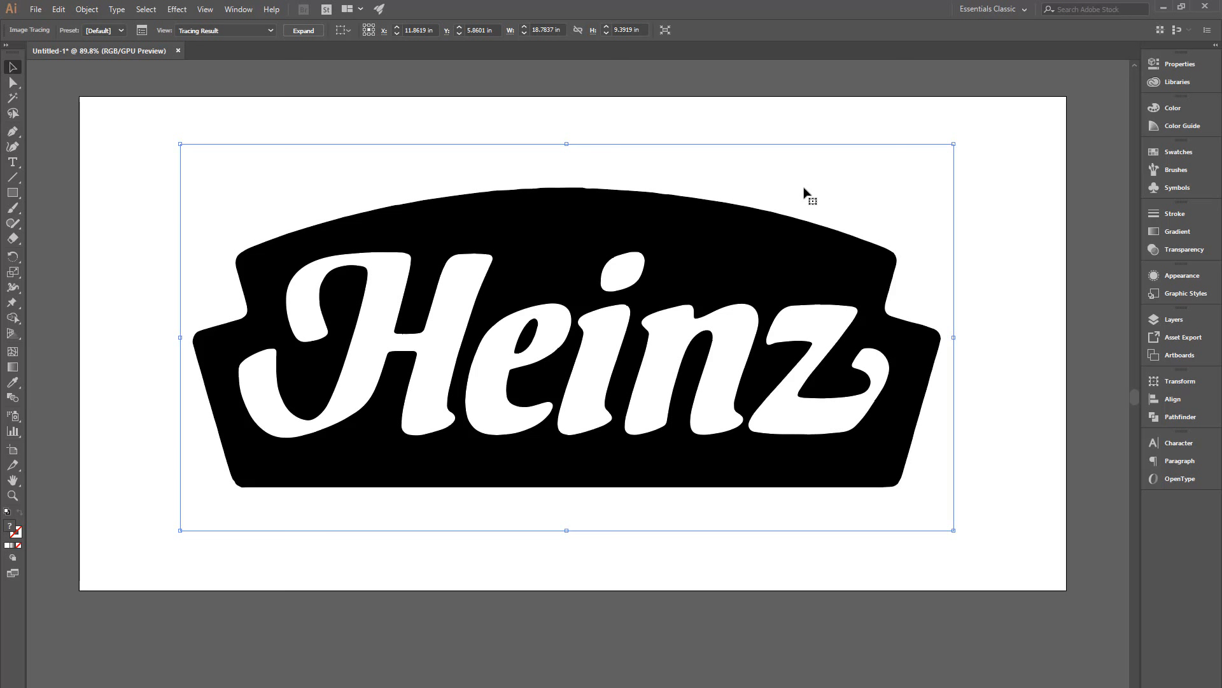
Step: Open the Image Trace panel and move it to the corner of the canvas
{"action": "left_click", "coordinate": [142, 32]}
{"action": "left_click_drag", "start_coordinate": [517, 151], "coordinate": [144, 107]}
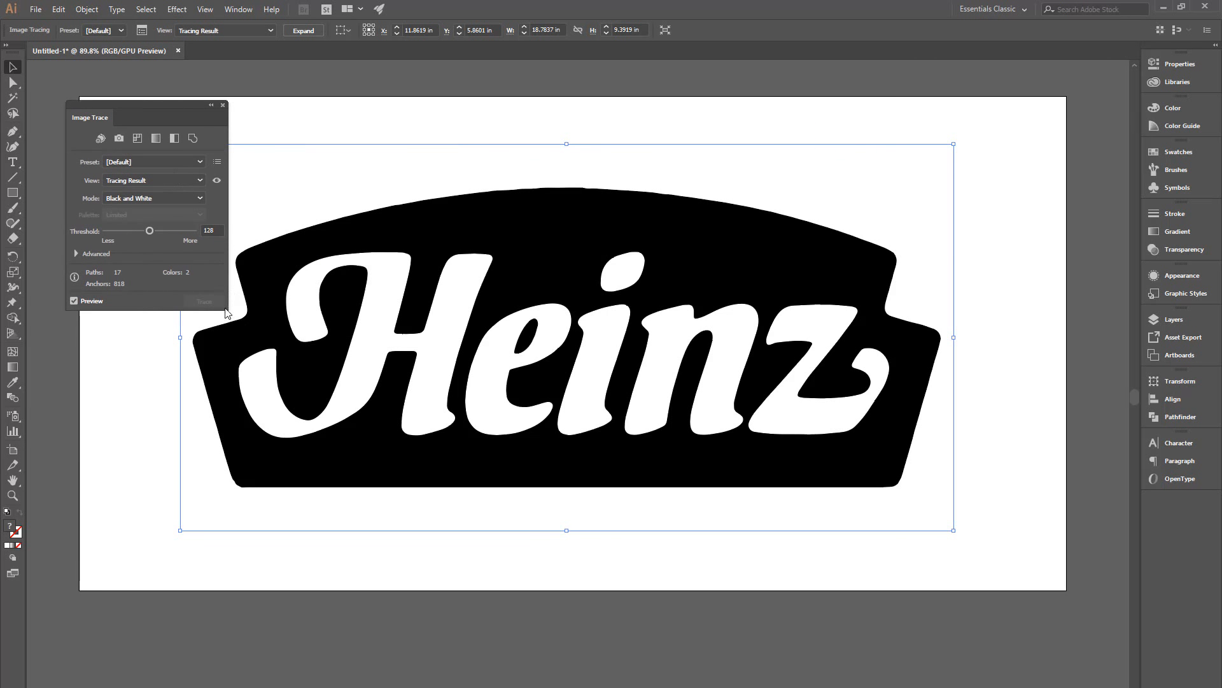
{"action": "left_click_drag", "start_coordinate": [144, 106], "coordinate": [131, 93]}
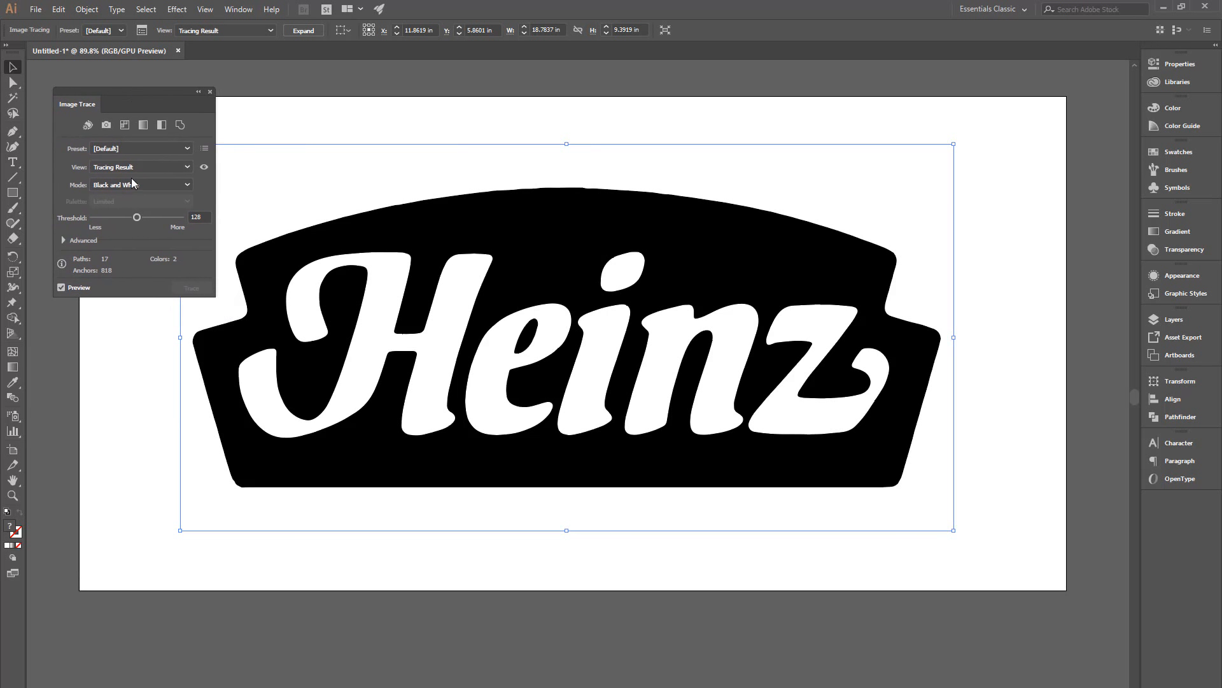
Step: Try the Color trace mode, then return the mode to Black and White
{"action": "left_click", "coordinate": [187, 184]}
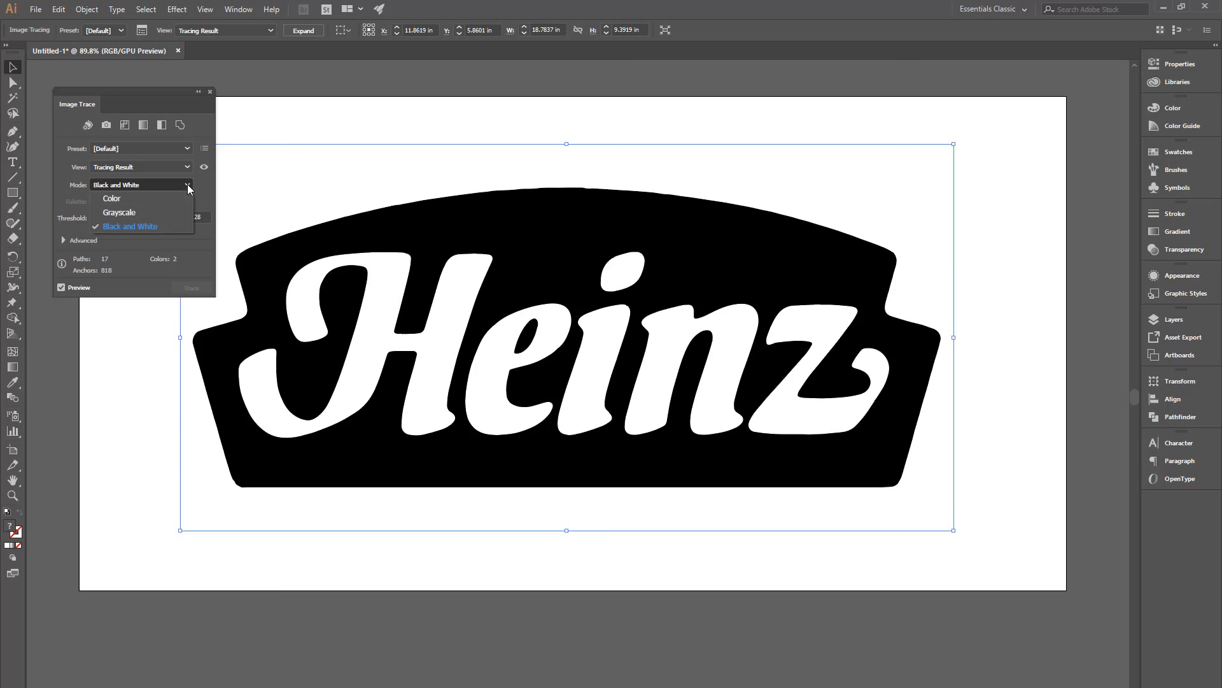
{"action": "left_click", "coordinate": [155, 203]}
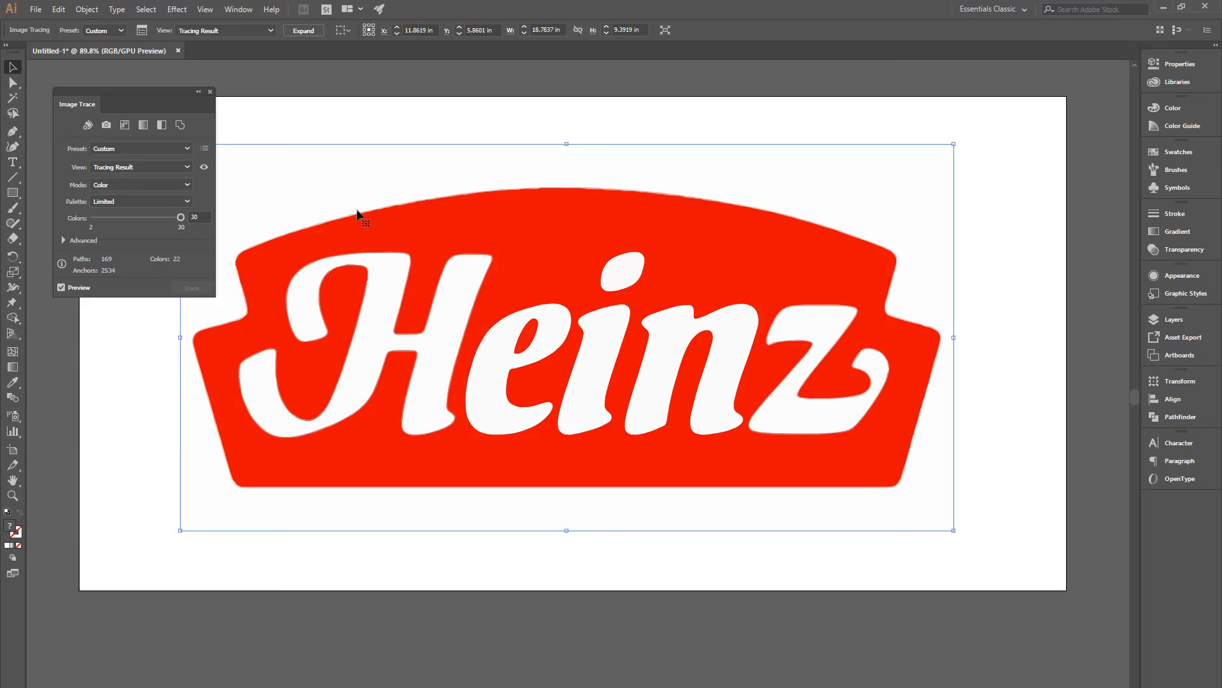
{"action": "mouse_move", "coordinate": [152, 100]}
{"action": "left_mouse_down"}
{"action": "mouse_move", "coordinate": [136, 102]}
{"action": "mouse_move", "coordinate": [146, 99]}
{"action": "left_mouse_up"}
{"action": "left_click", "coordinate": [176, 186]}
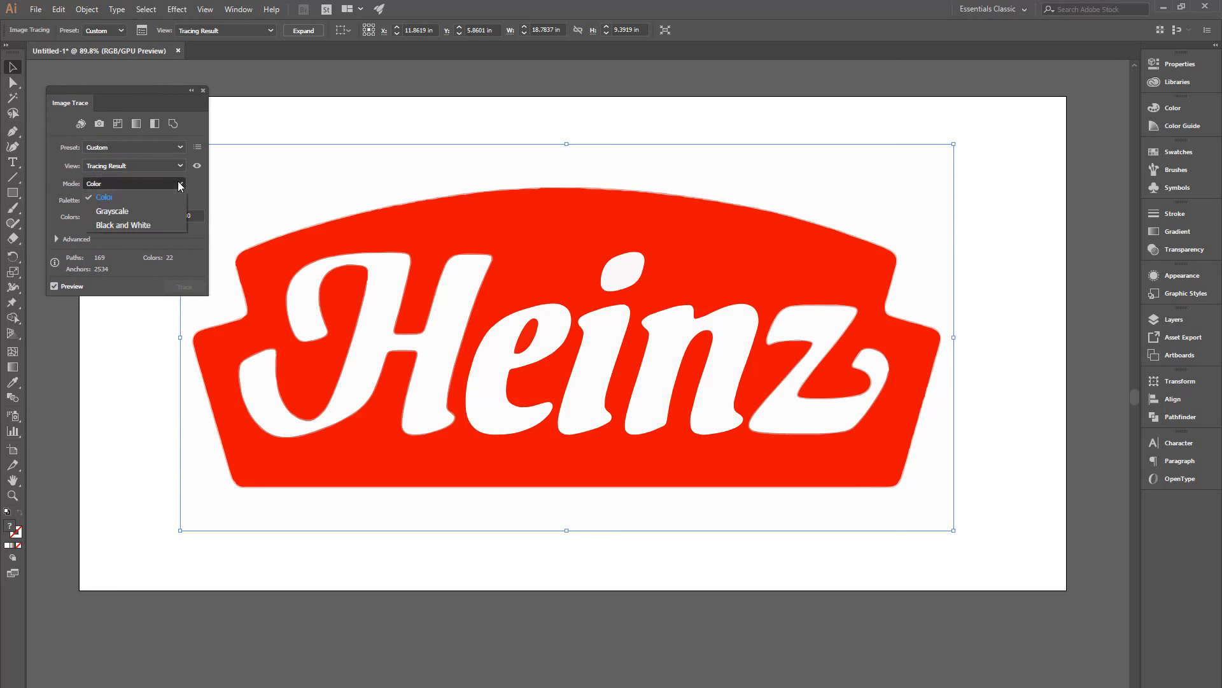
{"action": "left_click", "coordinate": [155, 220]}
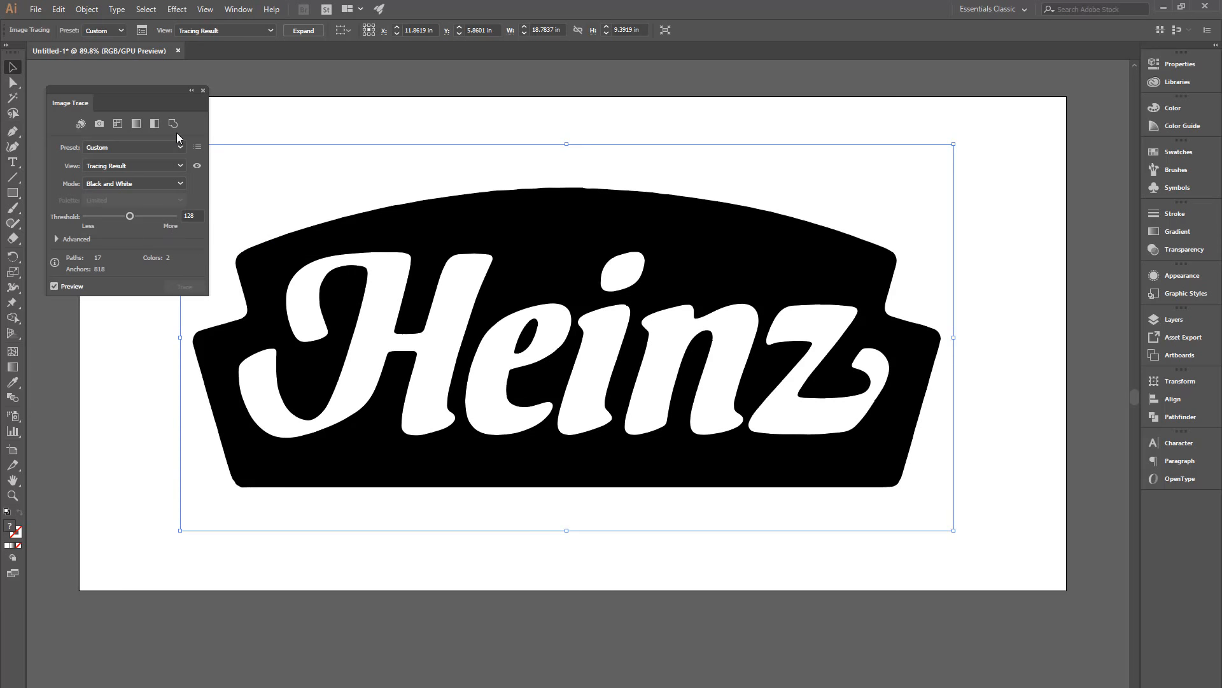
Step: Expand the Advanced trace options and set Paths to 39%
{"action": "mouse_move", "coordinate": [147, 89]}
{"action": "left_mouse_down"}
{"action": "mouse_move", "coordinate": [121, 72]}
{"action": "mouse_move", "coordinate": [137, 86]}
{"action": "left_mouse_up"}
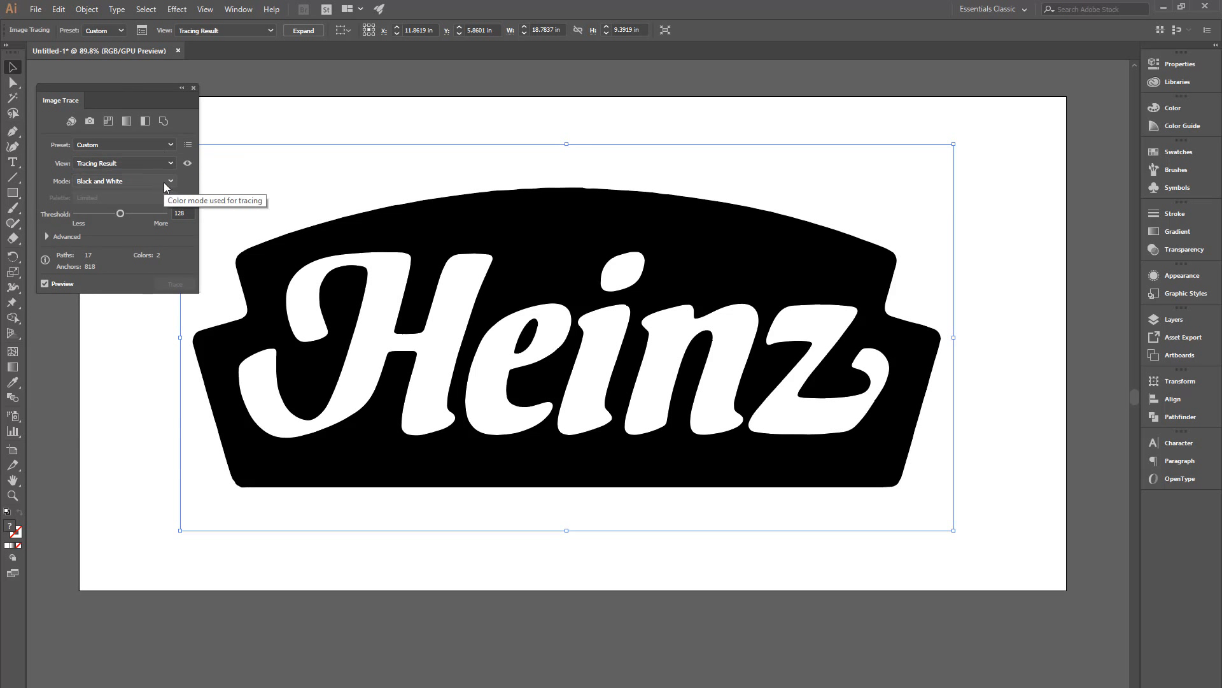
{"action": "left_click", "coordinate": [46, 236]}
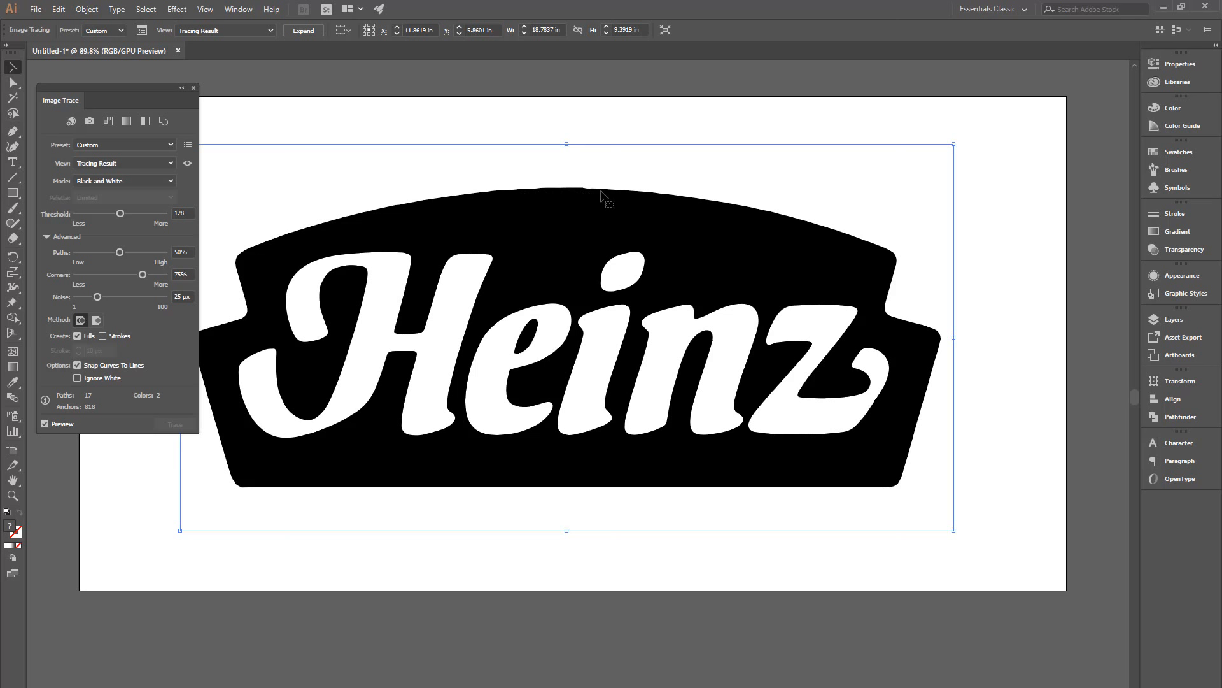
{"action": "left_click_drag", "start_coordinate": [600, 187], "coordinate": [683, 191]}
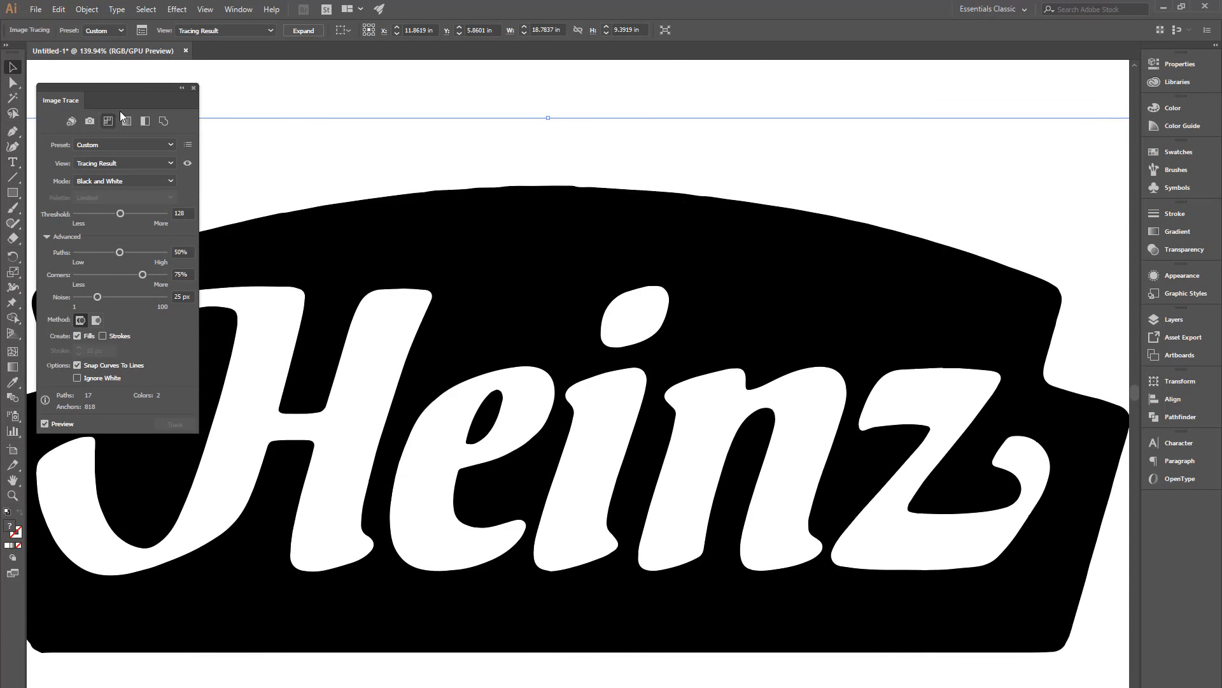
{"action": "left_click_drag", "start_coordinate": [126, 94], "coordinate": [117, 79]}
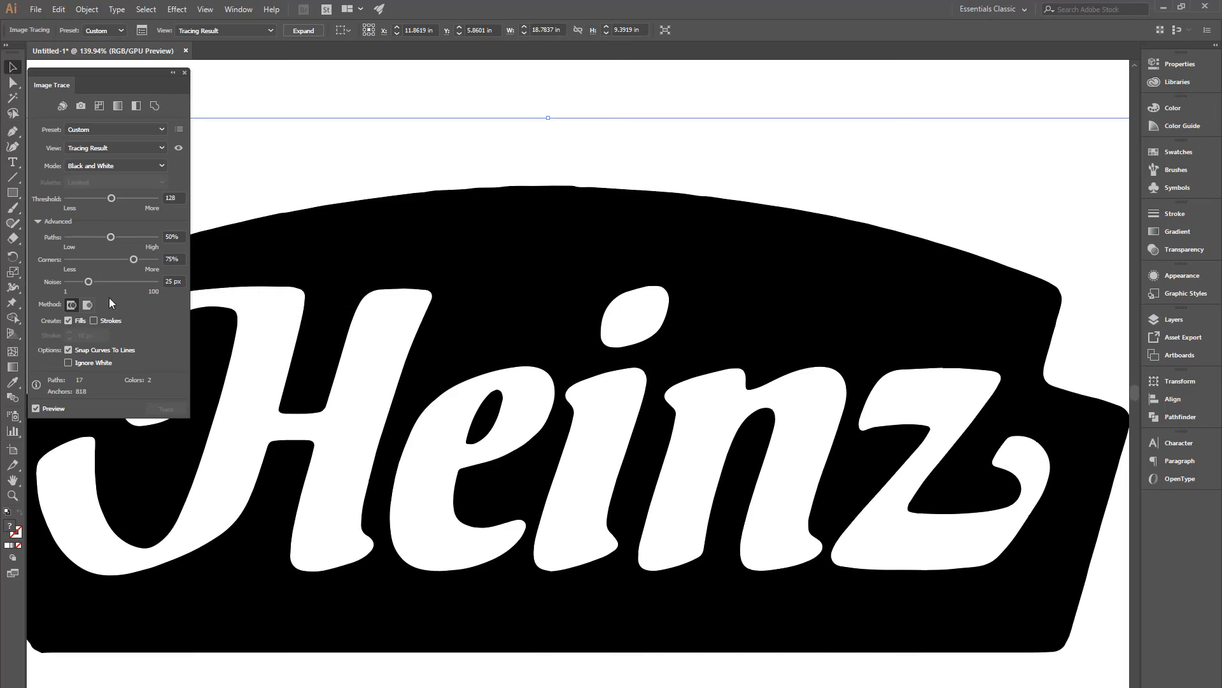
{"action": "left_click", "coordinate": [81, 235]}
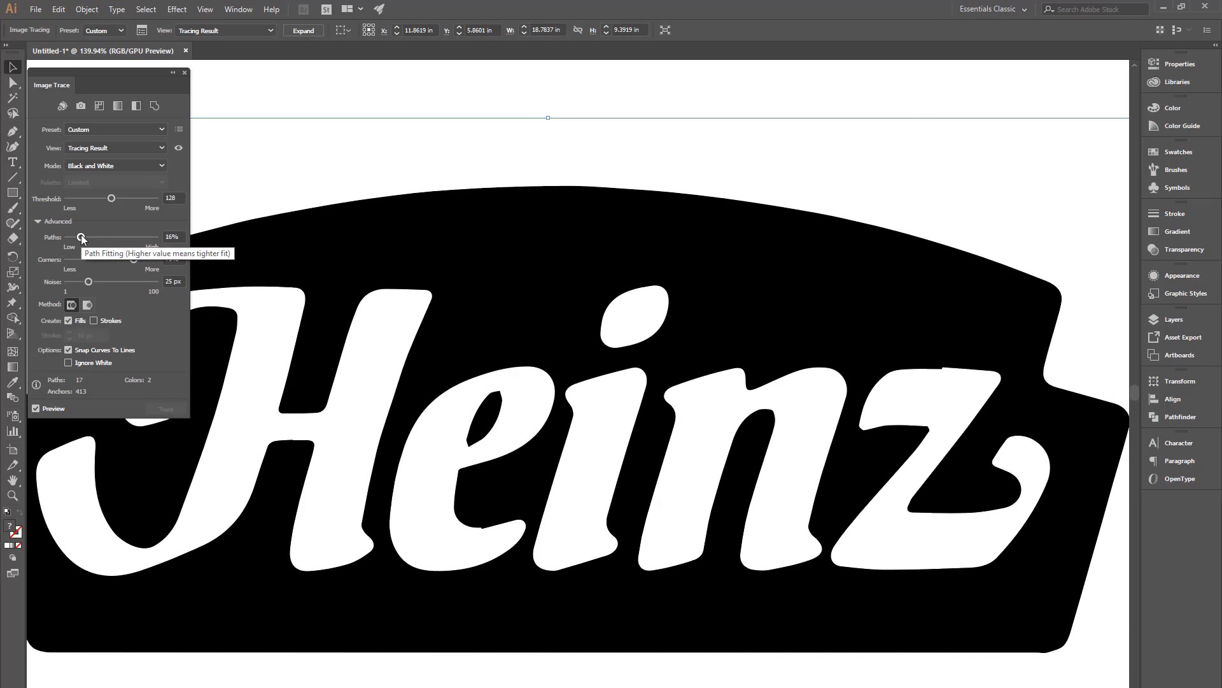
{"action": "left_click_drag", "start_coordinate": [81, 235], "coordinate": [102, 235]}
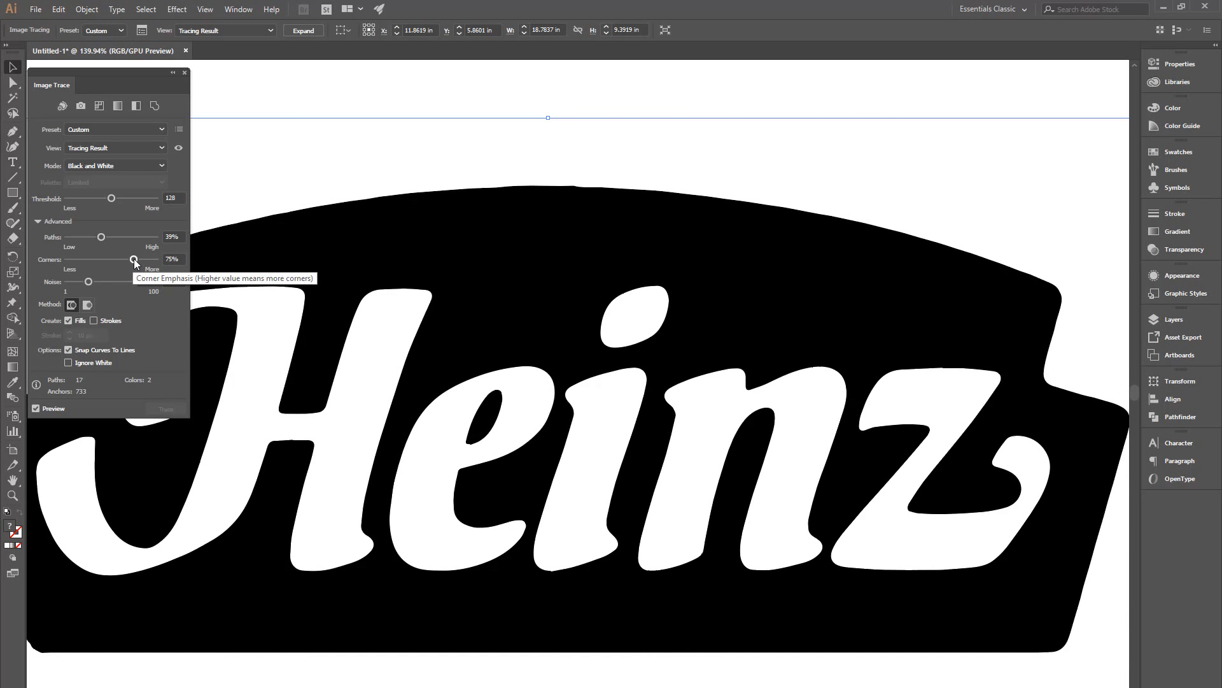
Step: Lower the Corners trace setting to 8%
{"action": "left_click_drag", "start_coordinate": [135, 260], "coordinate": [134, 260]}
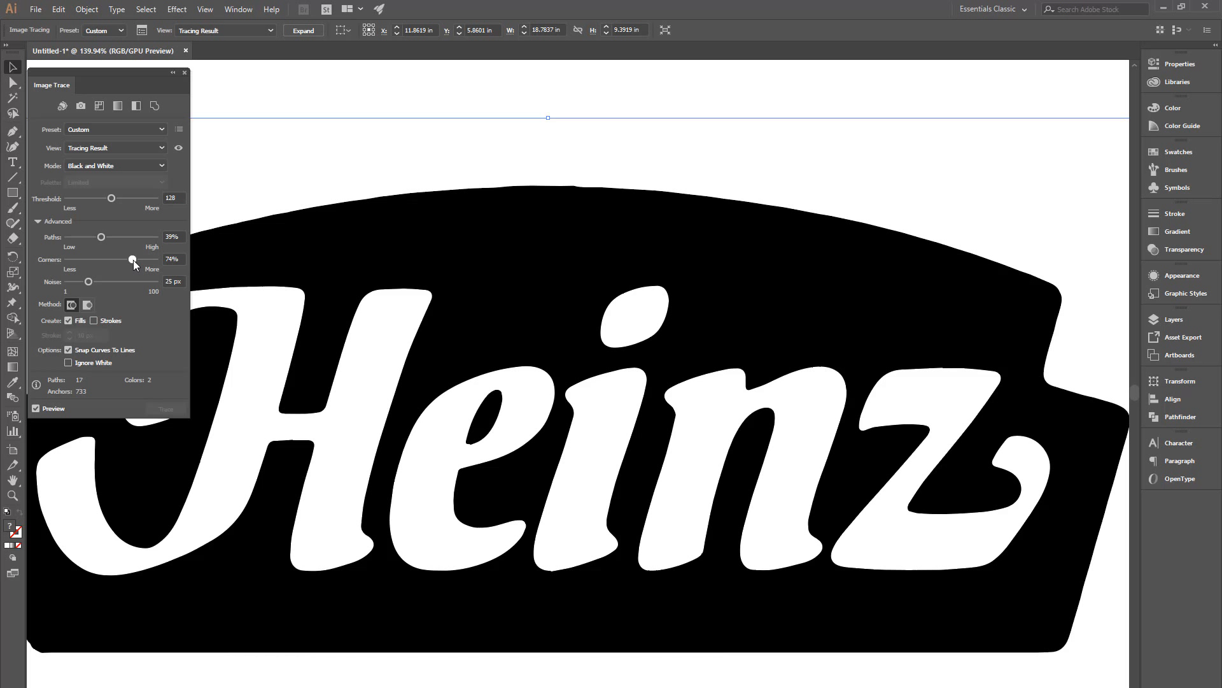
{"action": "left_click_drag", "start_coordinate": [135, 260], "coordinate": [86, 260]}
{"action": "left_click_drag", "start_coordinate": [81, 261], "coordinate": [77, 258]}
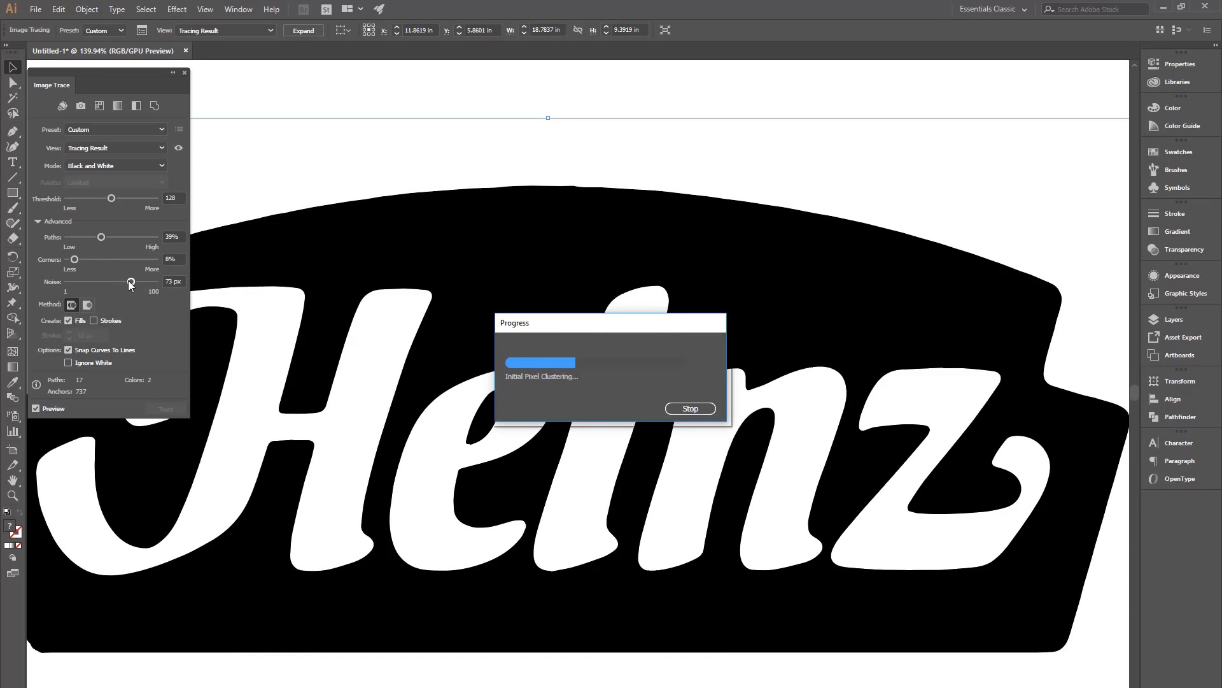
Step: Set Noise to 100 px and raise the Threshold to 165
{"action": "left_click_drag", "start_coordinate": [141, 281], "coordinate": [150, 283]}
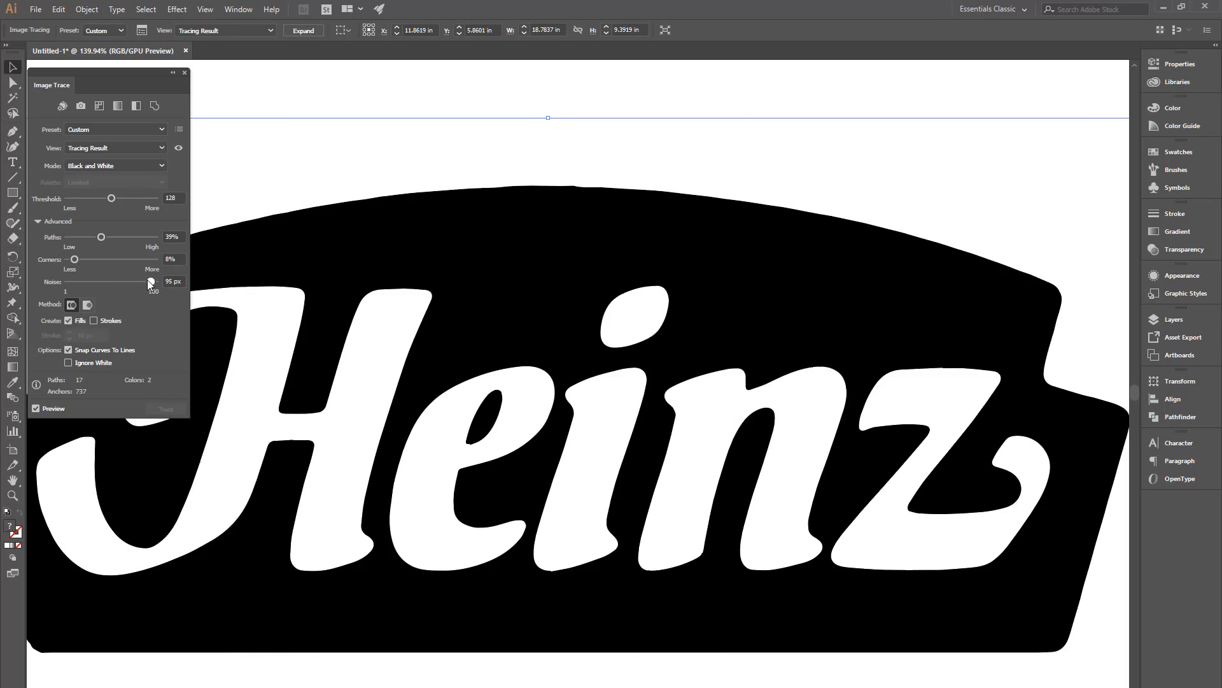
{"action": "left_click_drag", "start_coordinate": [147, 280], "coordinate": [66, 285]}
{"action": "left_click_drag", "start_coordinate": [68, 283], "coordinate": [170, 290]}
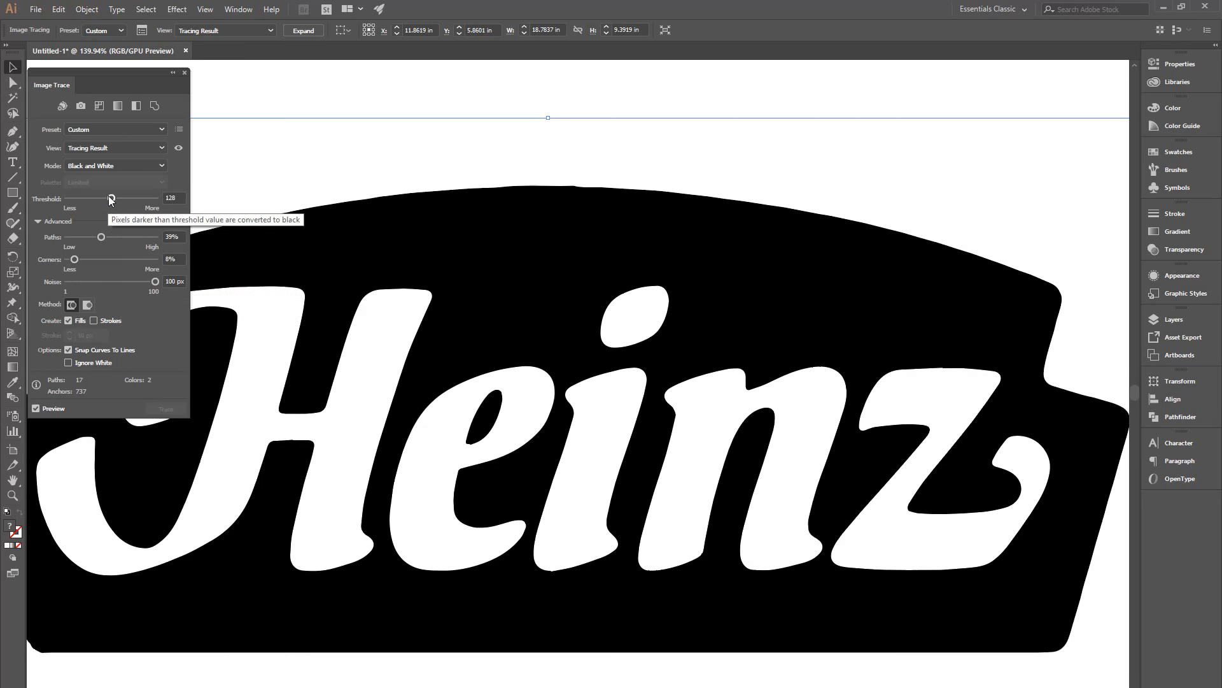
{"action": "mouse_move", "coordinate": [109, 196]}
{"action": "left_mouse_down"}
{"action": "mouse_move", "coordinate": [99, 198]}
{"action": "mouse_move", "coordinate": [124, 201]}
{"action": "left_mouse_up"}
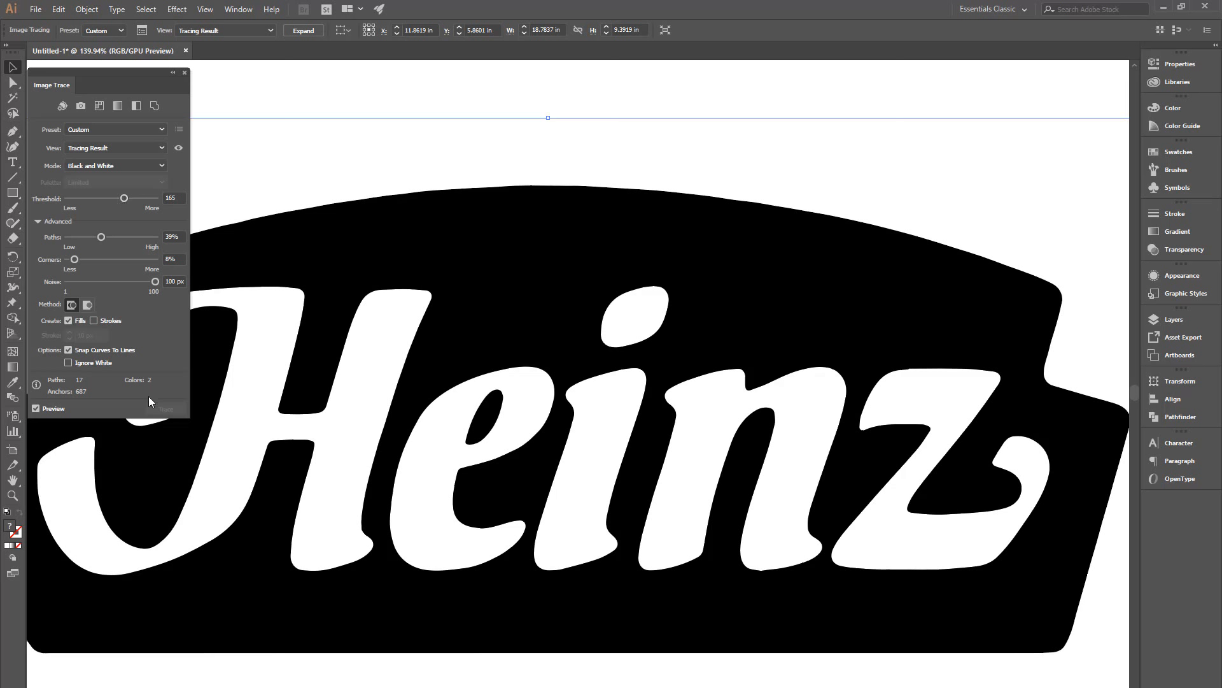
{"action": "left_click_drag", "start_coordinate": [102, 69], "coordinate": [107, 65]}
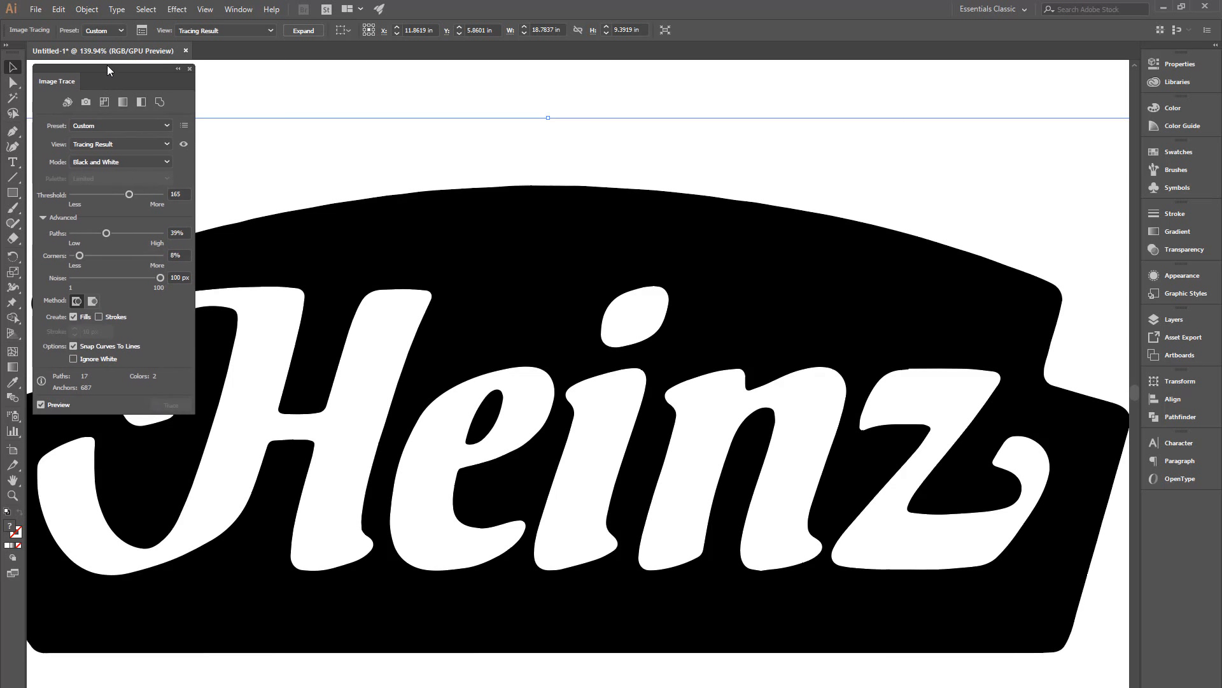
Step: Close the Image Trace panel, open the Layers panel and expand Layer 1
{"action": "left_click", "coordinate": [188, 69]}
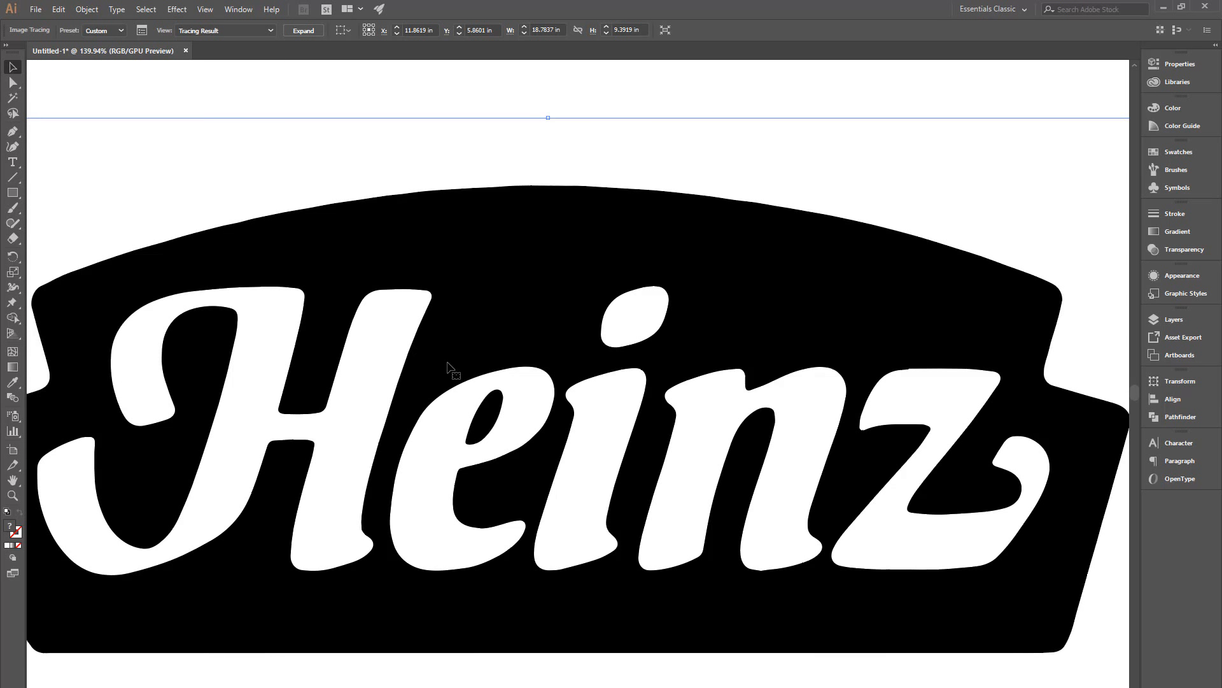
{"action": "scroll", "coordinate": [456, 365], "scroll_direction": "down", "scroll_amount": 3}
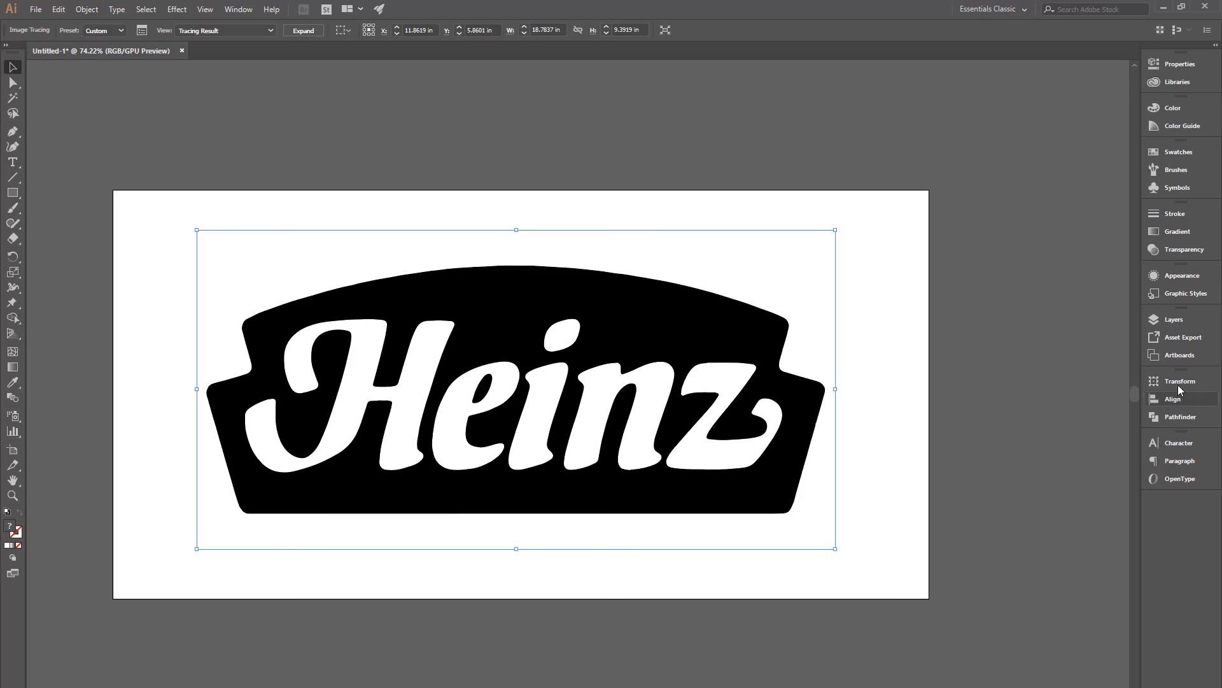
{"action": "left_click", "coordinate": [1166, 317]}
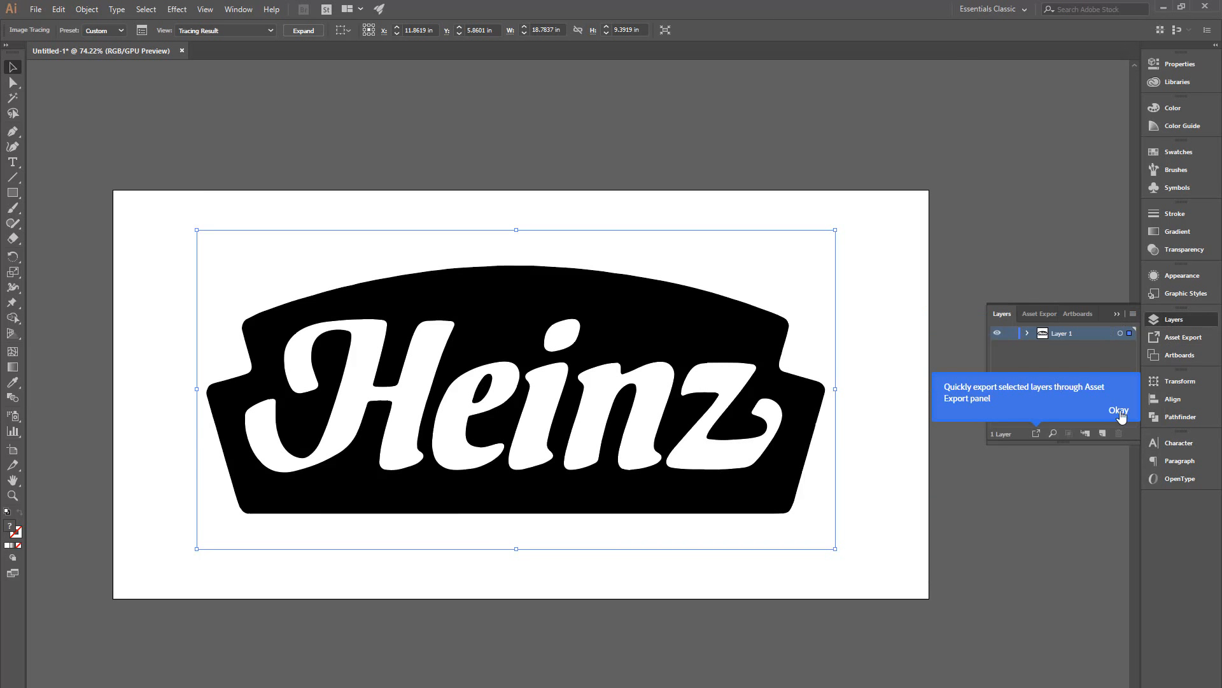
{"action": "left_click", "coordinate": [1114, 410]}
{"action": "left_click", "coordinate": [1026, 334]}
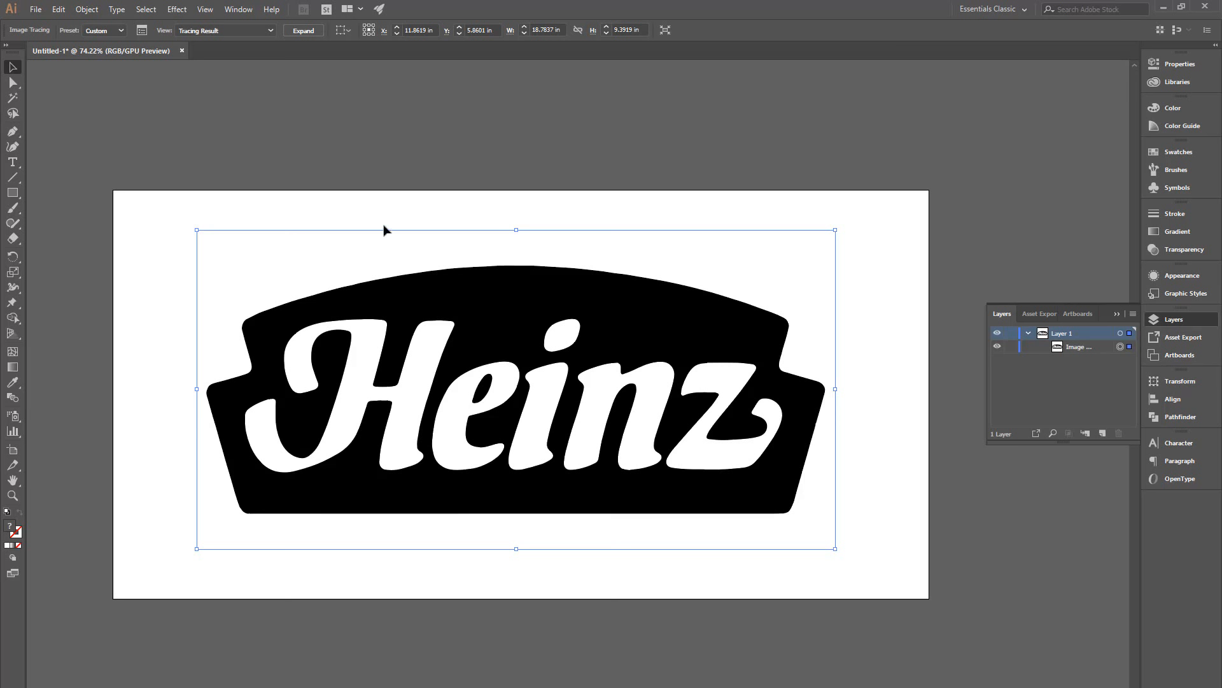
Step: Select the tracing result and expand it into editable vector paths
{"action": "left_click", "coordinate": [327, 169]}
{"action": "left_click", "coordinate": [409, 362]}
{"action": "left_click", "coordinate": [302, 30]}
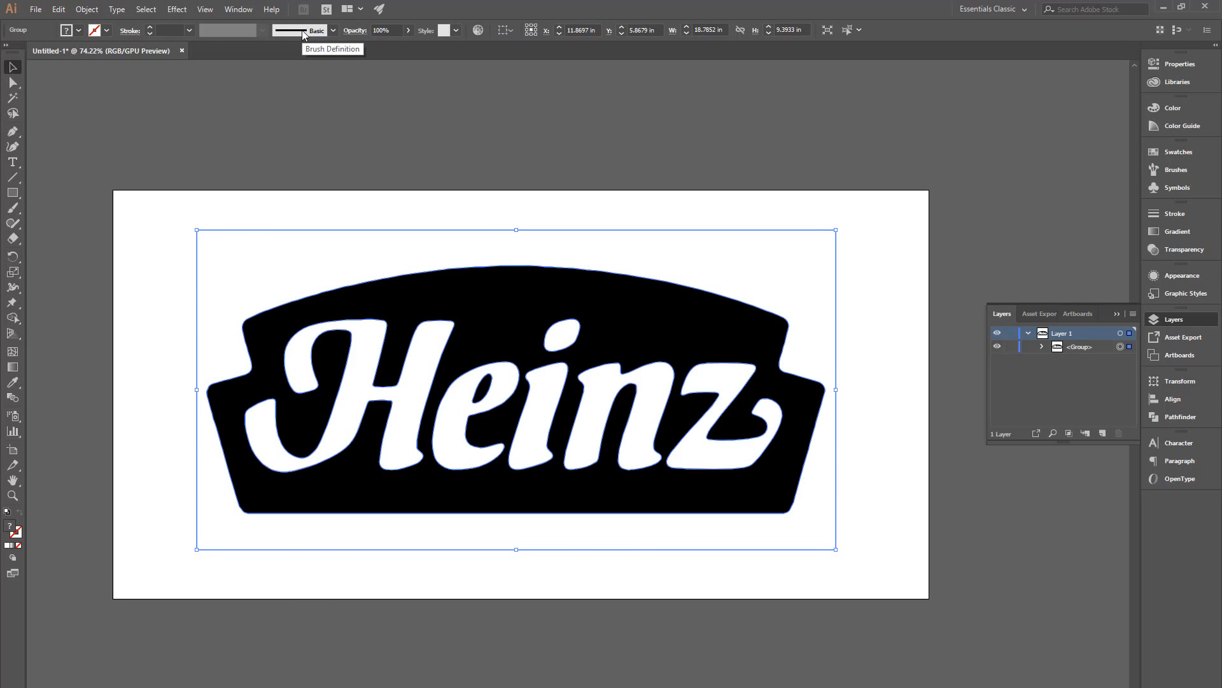
Step: Expand the traced group in the Layers panel and look through its paths
{"action": "left_click", "coordinate": [402, 216]}
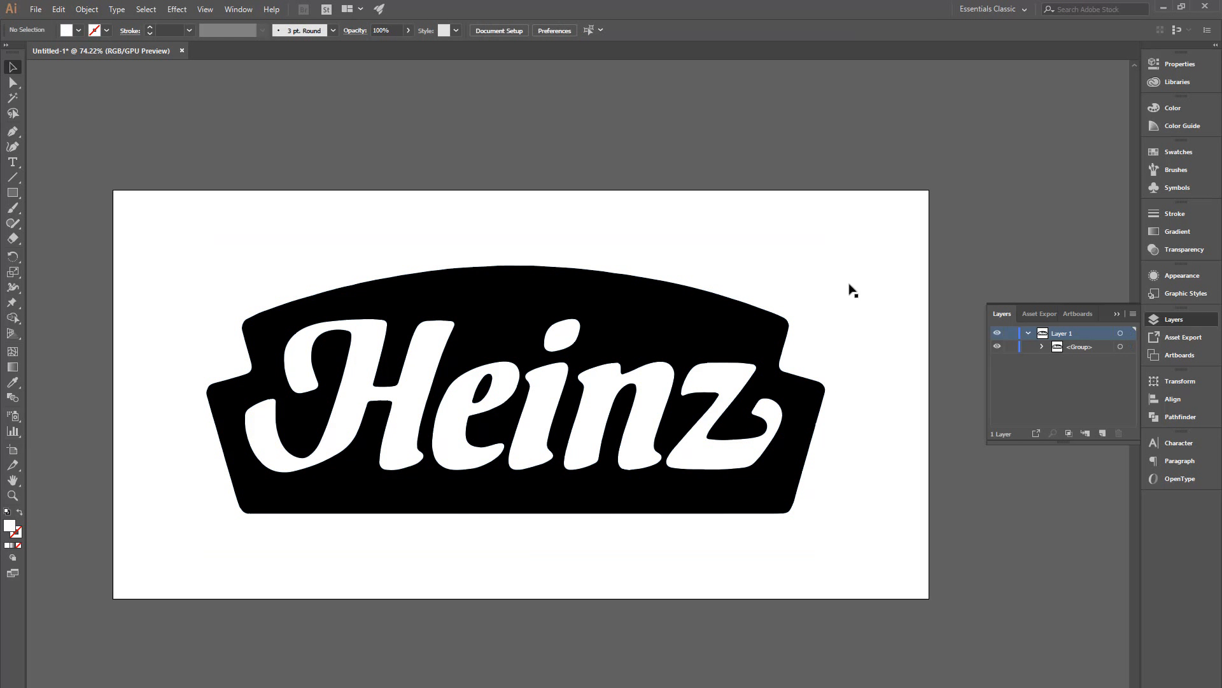
{"action": "left_click", "coordinate": [1043, 346]}
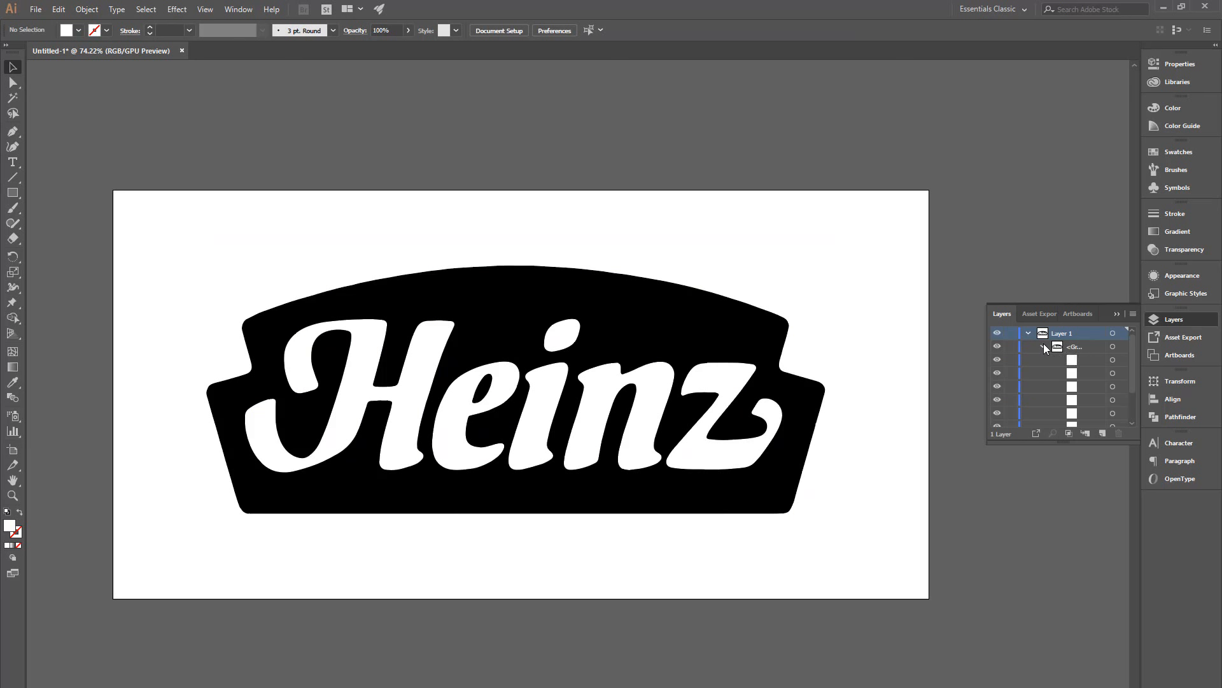
{"action": "scroll", "coordinate": [1076, 378], "scroll_direction": "down", "scroll_amount": 2}
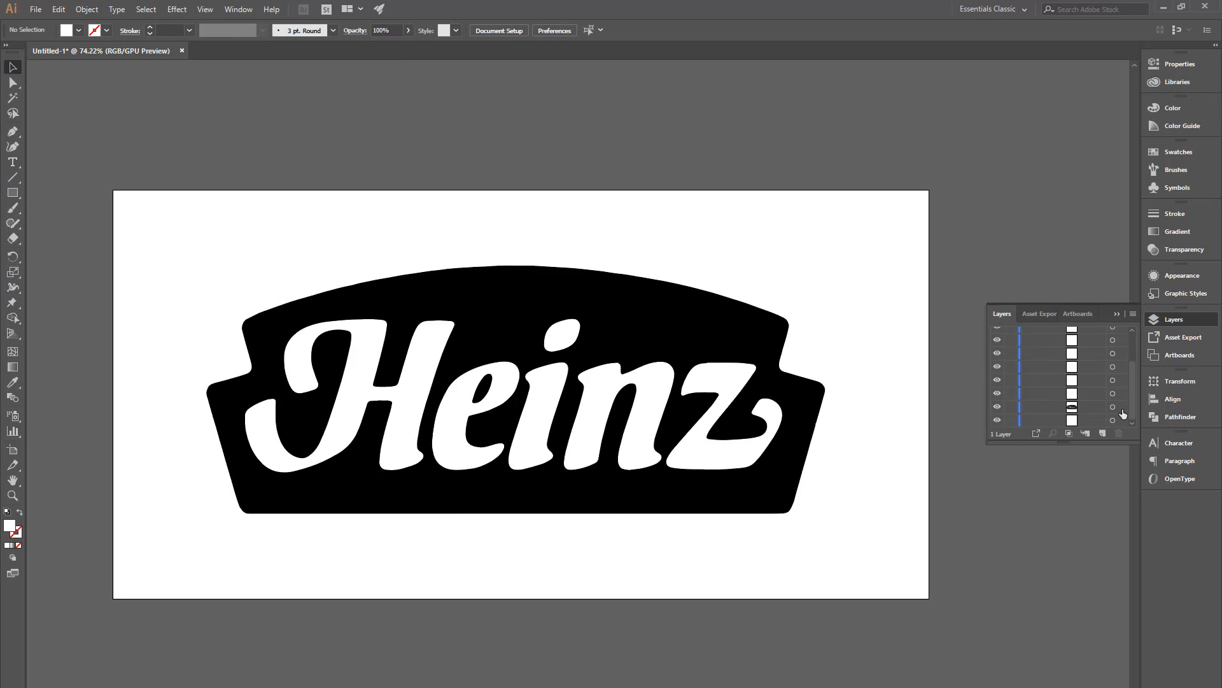
{"action": "scroll", "coordinate": [1075, 395], "scroll_direction": "up", "scroll_amount": 2}
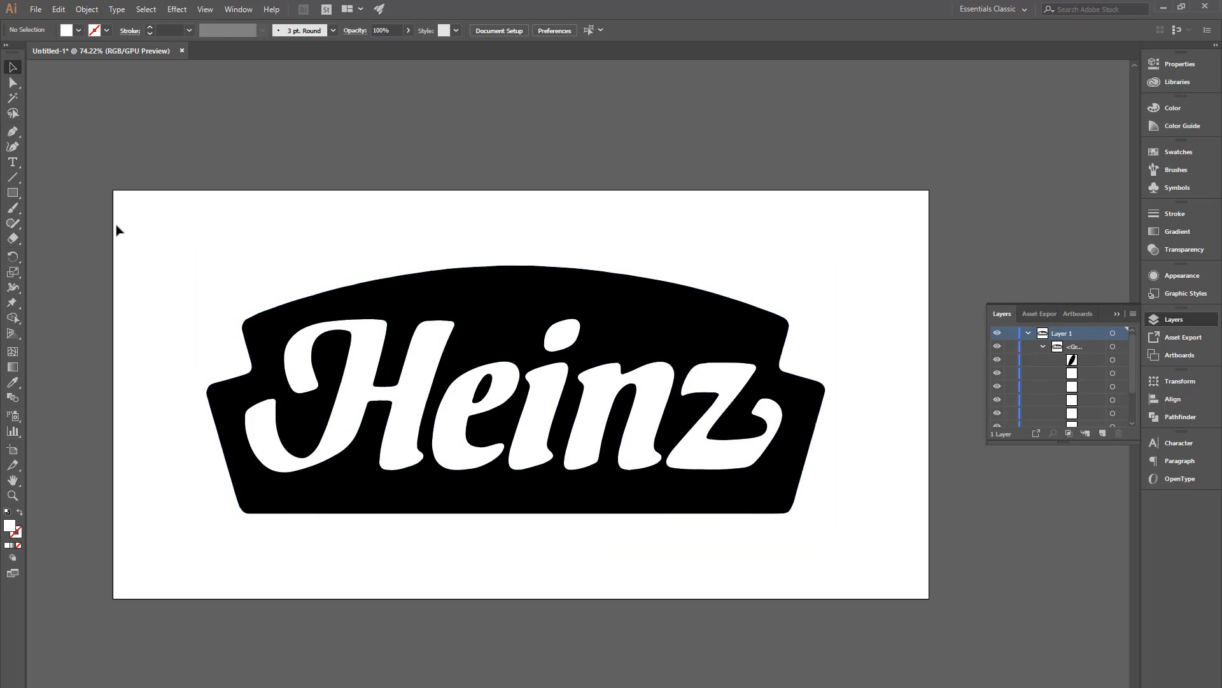
Step: Select the traced group and nudge it slightly down and to the right on the artboard
{"action": "left_click", "coordinate": [250, 260]}
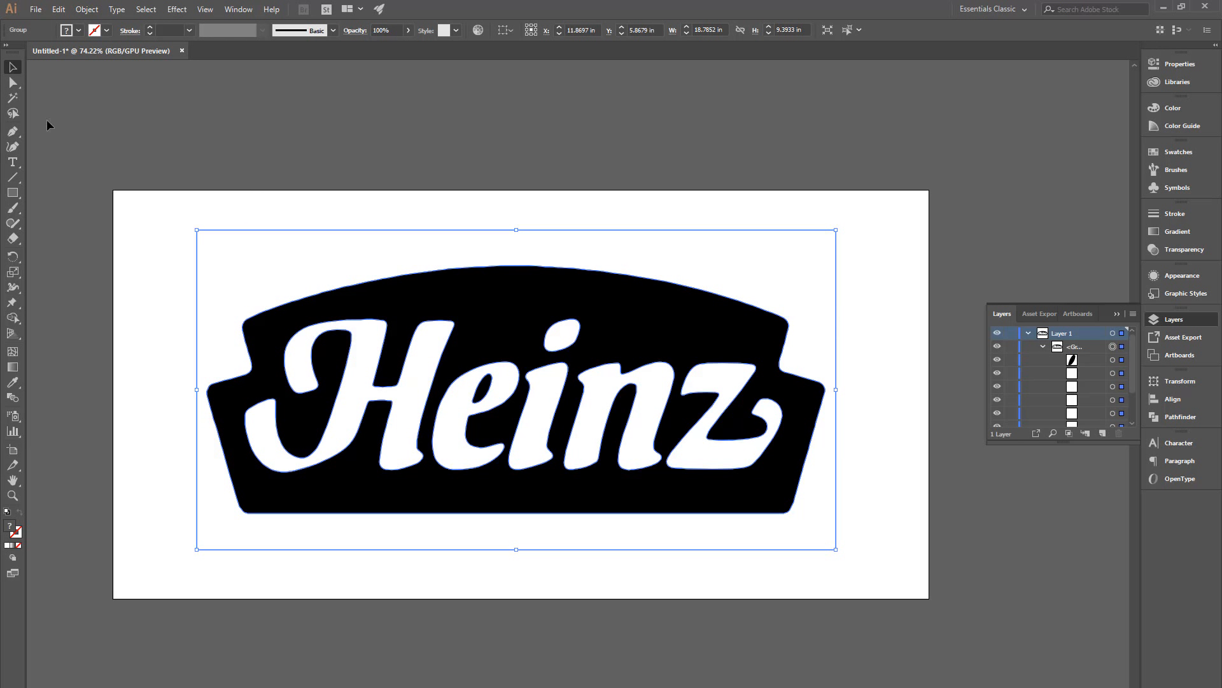
{"action": "left_click", "coordinate": [337, 263]}
{"action": "left_click_drag", "start_coordinate": [430, 336], "coordinate": [405, 255]}
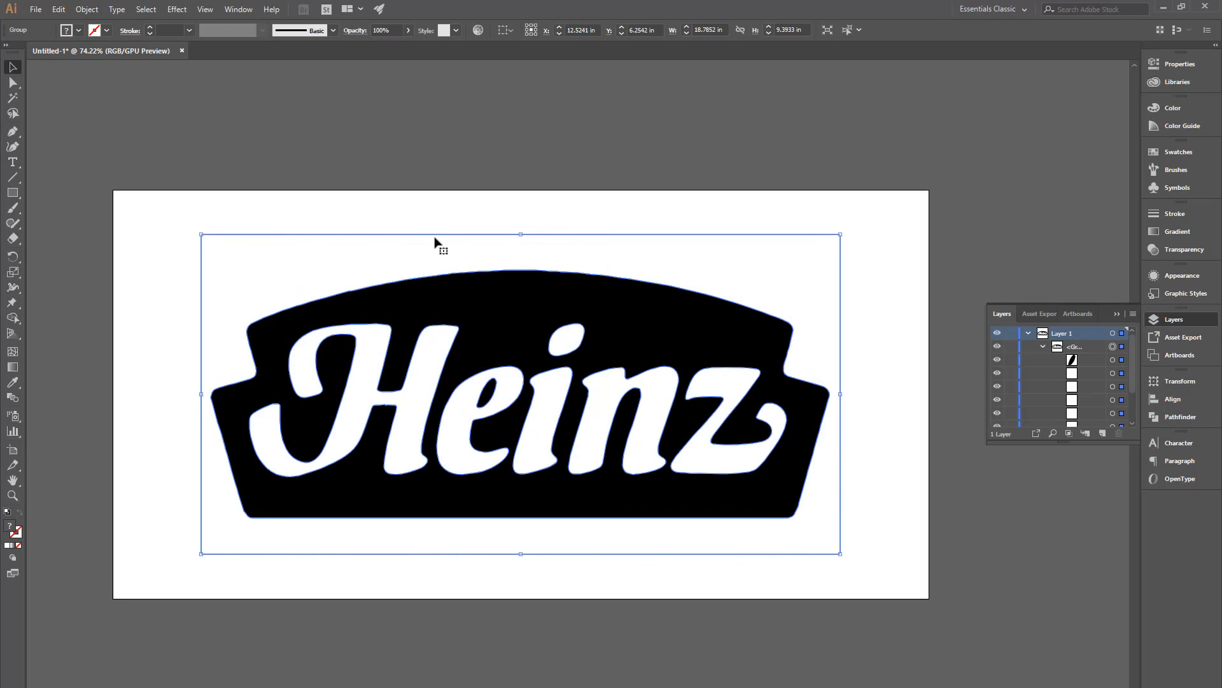
{"action": "left_click", "coordinate": [431, 219]}
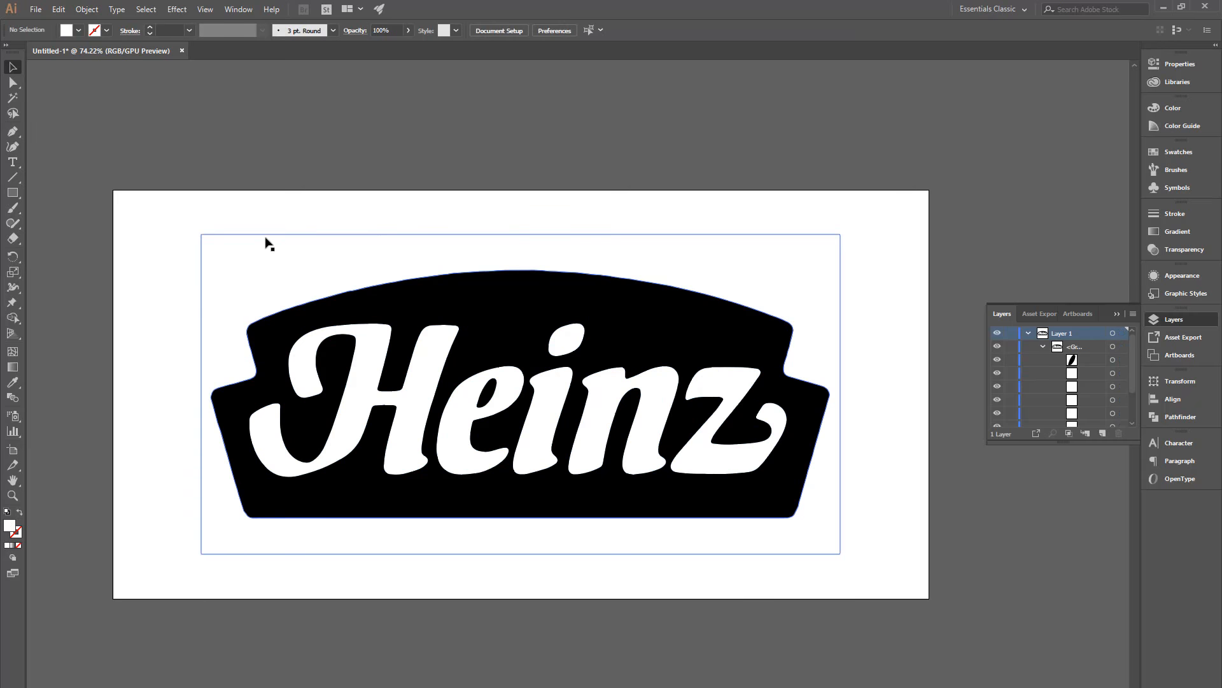
Step: Select the trace's background path with the Direct Selection tool, then deselect it
{"action": "left_click", "coordinate": [296, 235]}
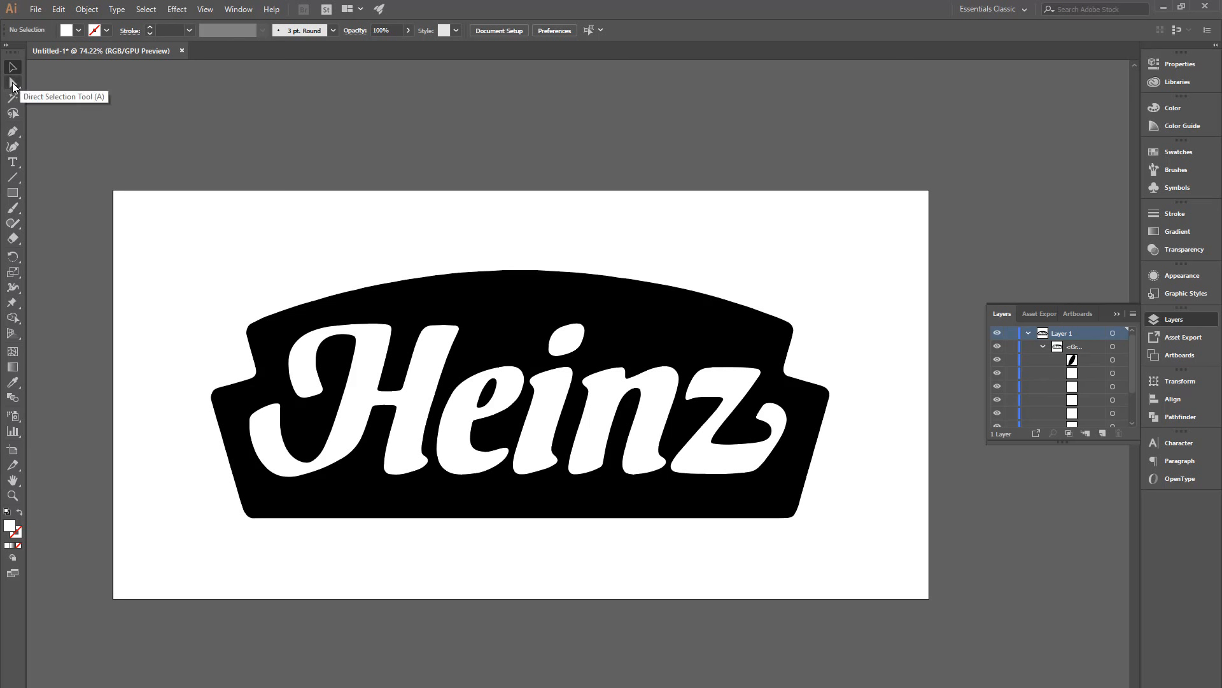
{"action": "left_click", "coordinate": [13, 85]}
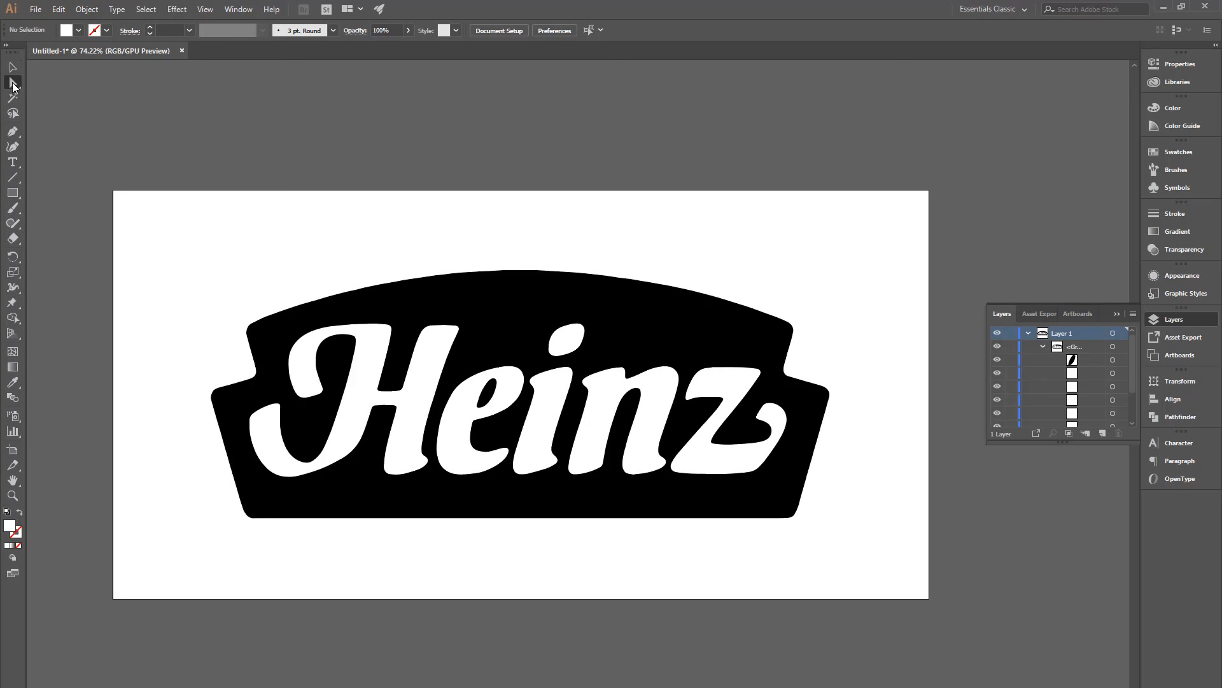
{"action": "left_click", "coordinate": [268, 257]}
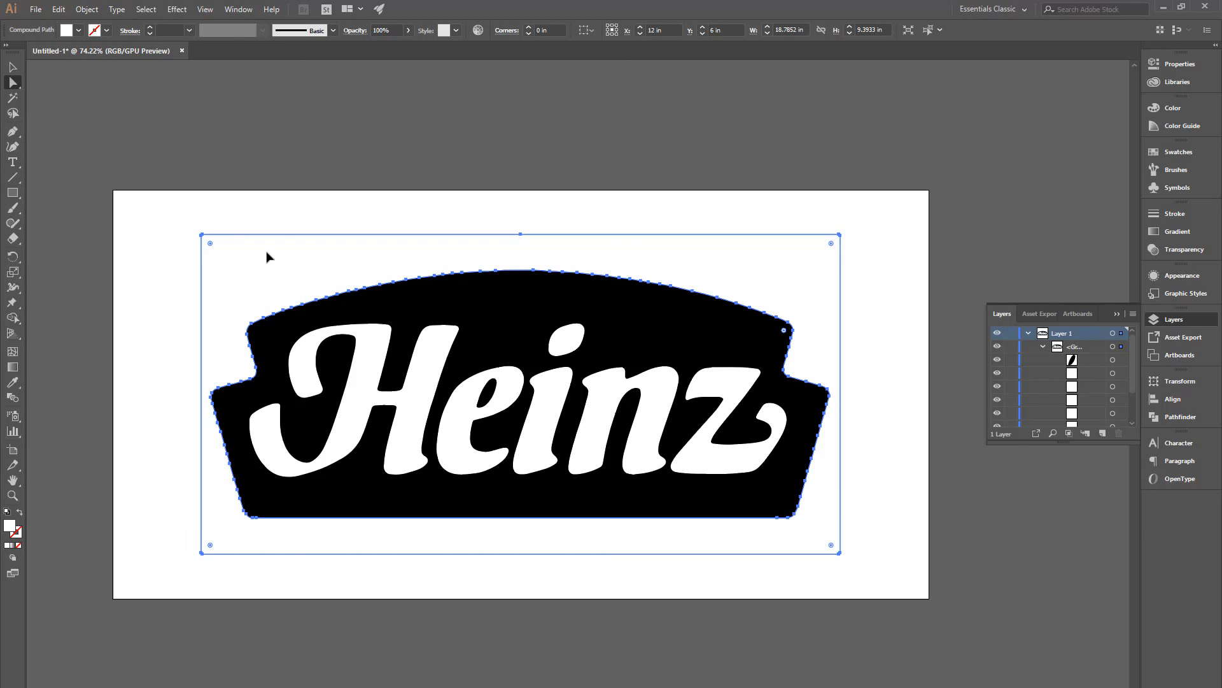
{"action": "key", "text": "ctrl+shift+a"}
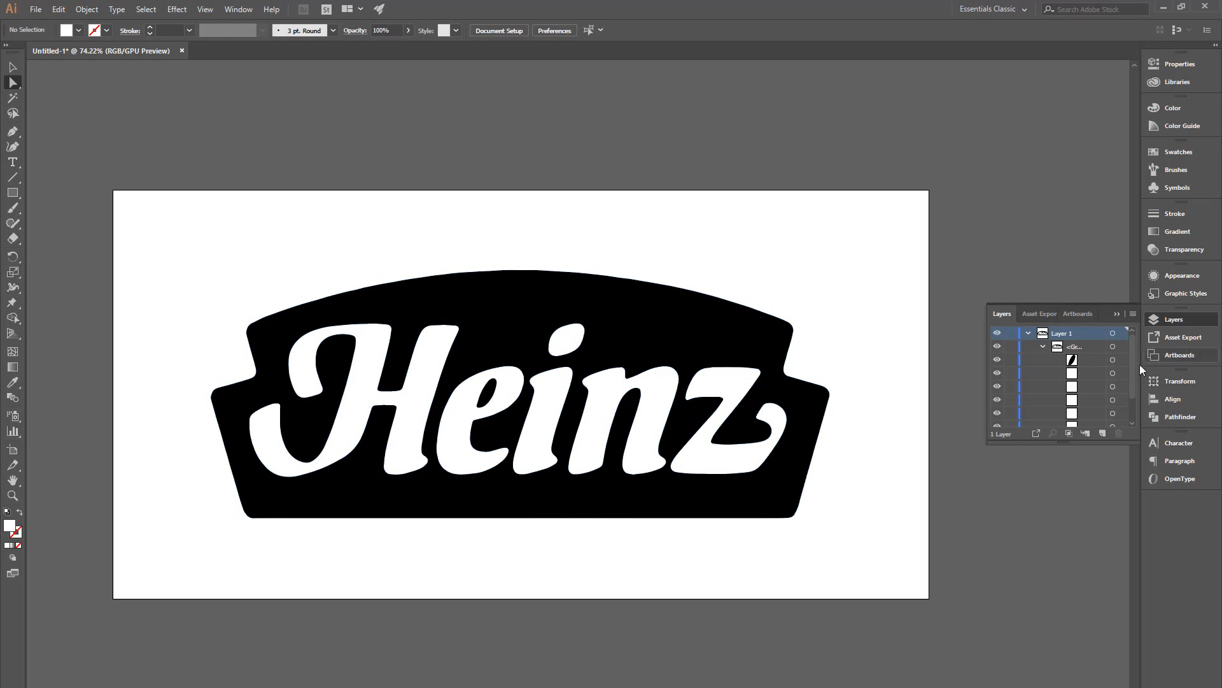
{"action": "mouse_move", "coordinate": [1133, 365]}
{"action": "left_mouse_down"}
{"action": "mouse_move", "coordinate": [1134, 417]}
{"action": "mouse_move", "coordinate": [1135, 345]}
{"action": "left_mouse_up"}
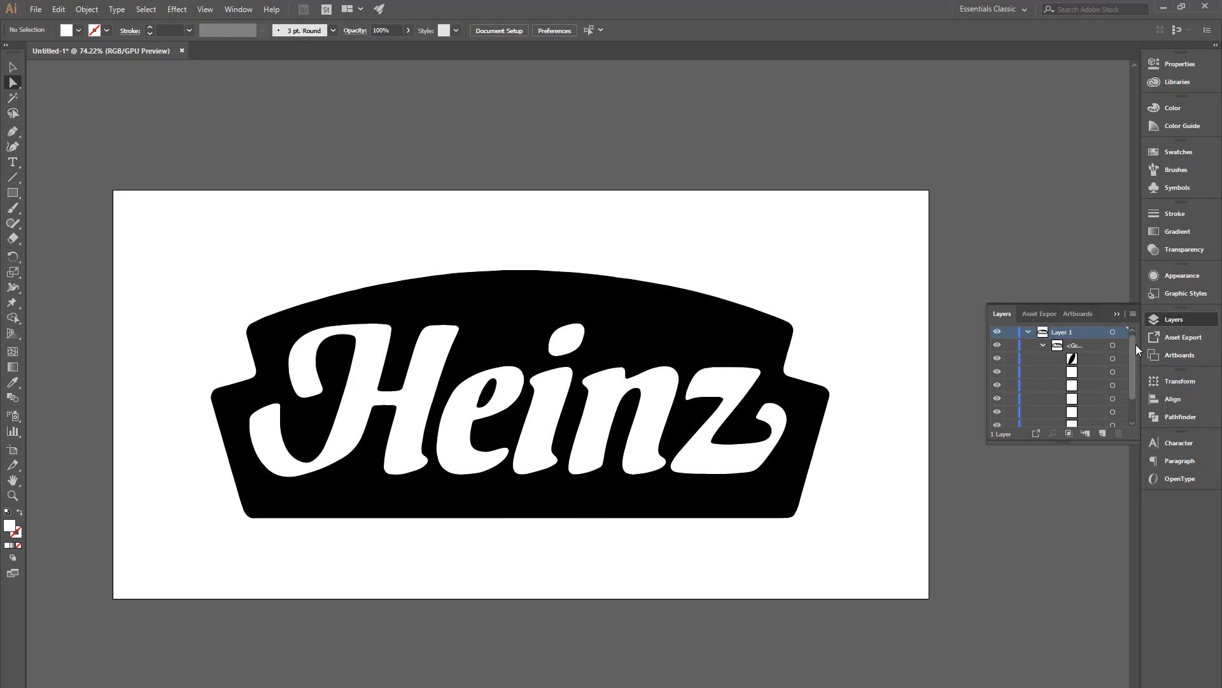
{"action": "left_click", "coordinate": [626, 296]}
{"action": "left_click_drag", "start_coordinate": [620, 310], "coordinate": [659, 405]}
{"action": "key", "text": "ctrl+z"}
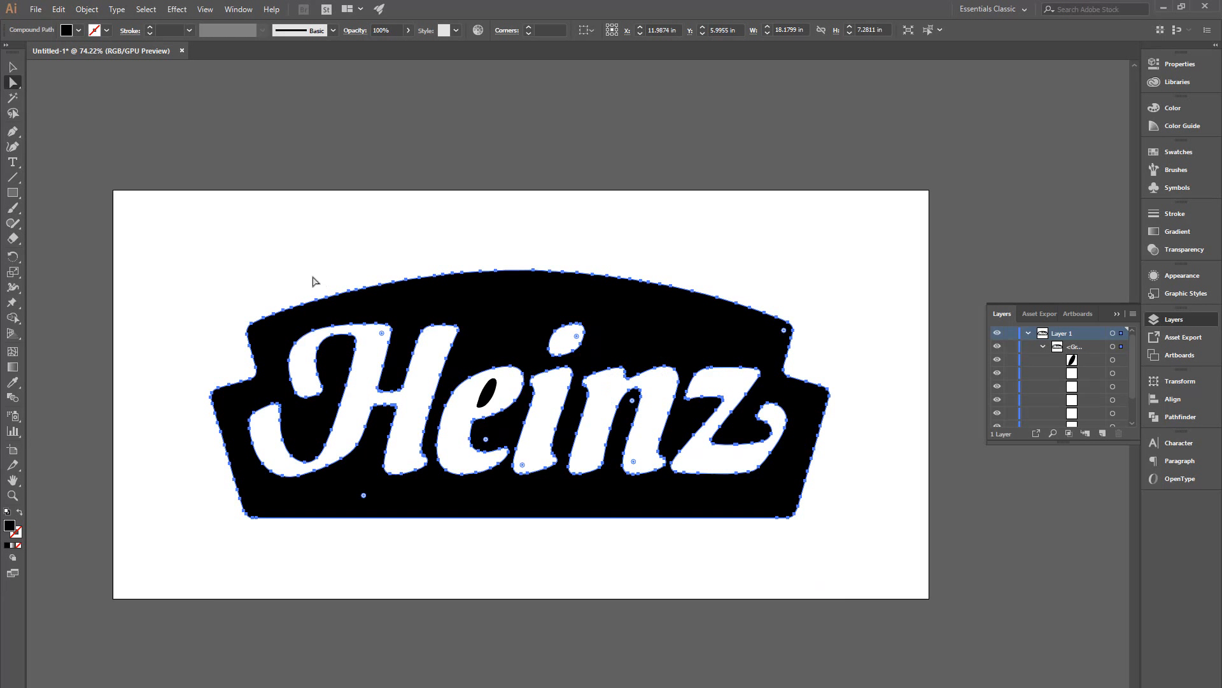
Step: Swap fill and stroke on the black logo shape so it becomes an outline
{"action": "left_click", "coordinate": [19, 513]}
{"action": "left_click", "coordinate": [174, 268]}
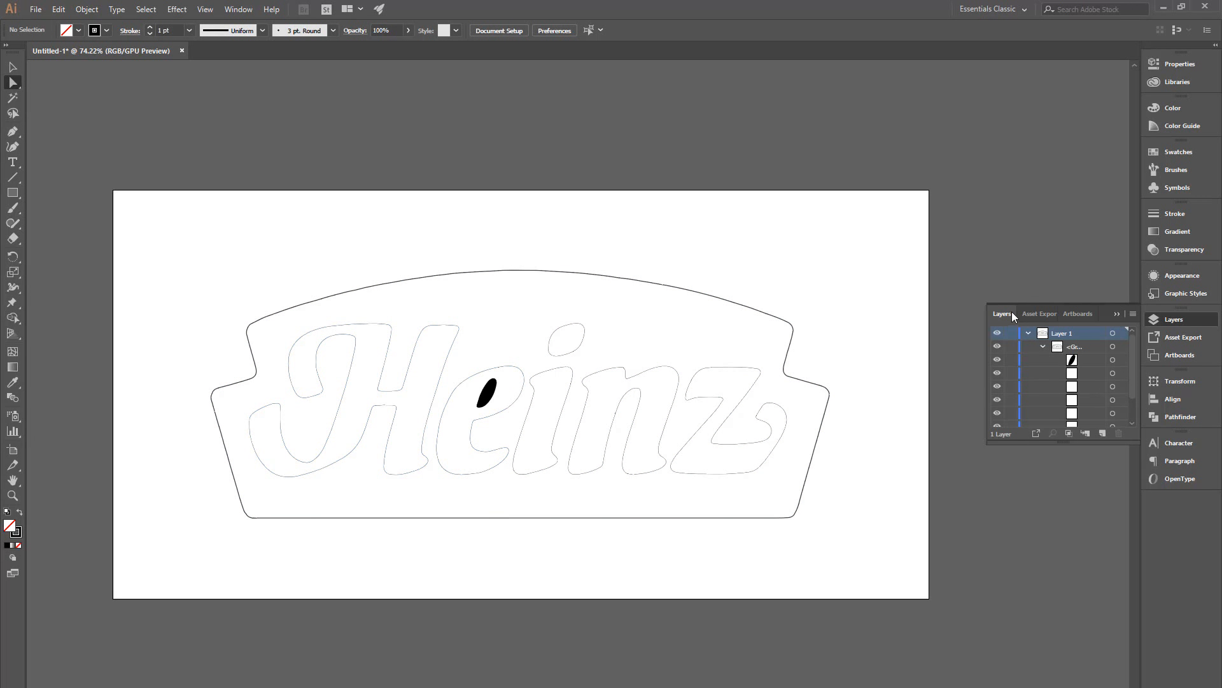
Step: Select the black inner piece of the letter e and swap its fill and stroke to outline it
{"action": "left_click", "coordinate": [997, 360]}
{"action": "left_click", "coordinate": [997, 360]}
{"action": "left_click", "coordinate": [997, 360]}
{"action": "left_click", "coordinate": [997, 360]}
{"action": "left_click", "coordinate": [1122, 360]}
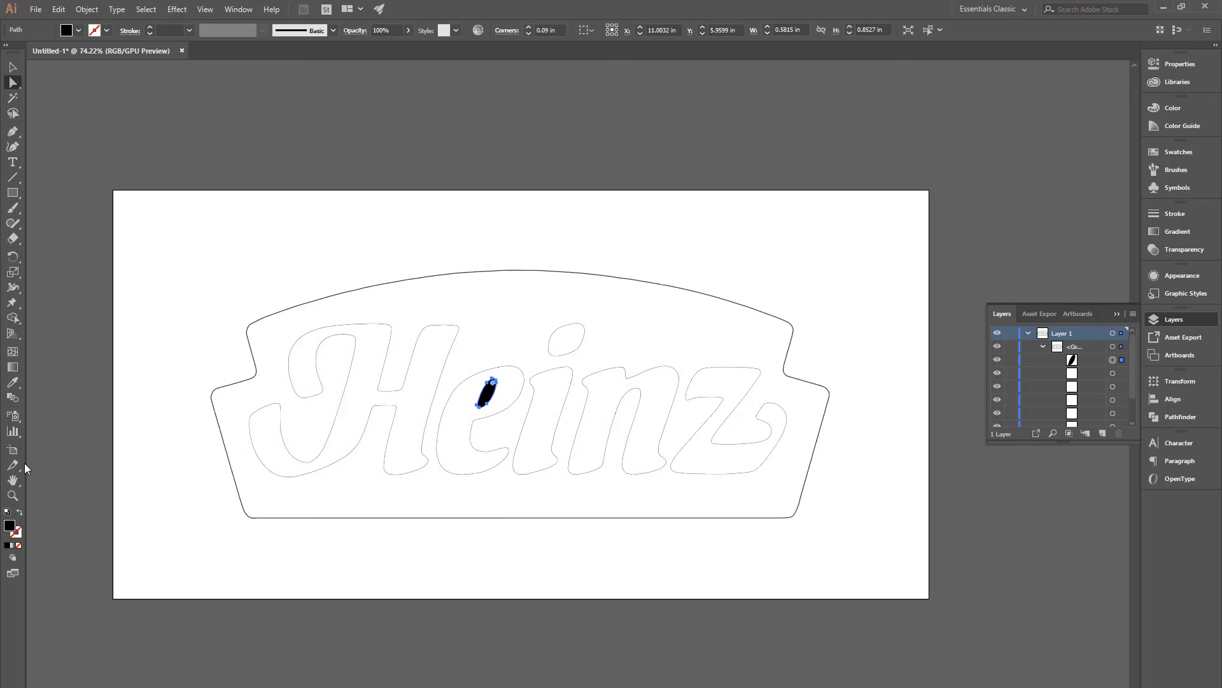
{"action": "left_click", "coordinate": [19, 514]}
{"action": "left_click", "coordinate": [137, 352]}
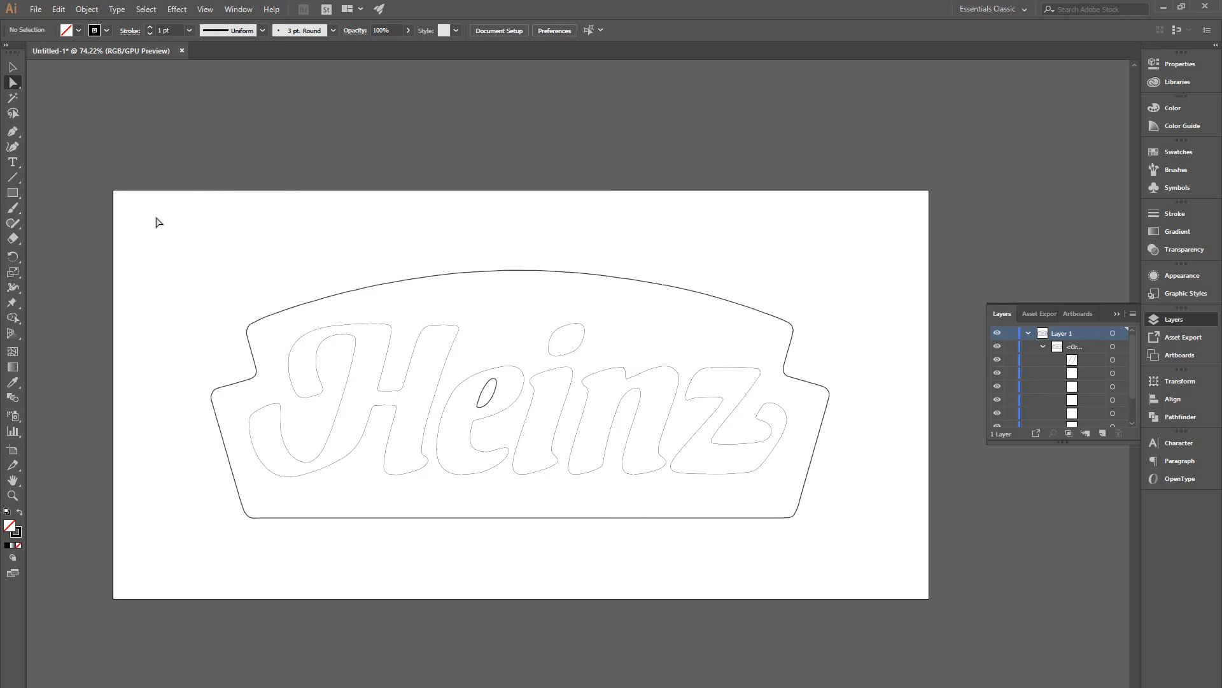
Step: Try to set the stroke colour of all logo paths to FF0000
{"action": "left_click_drag", "start_coordinate": [185, 258], "coordinate": [887, 513]}
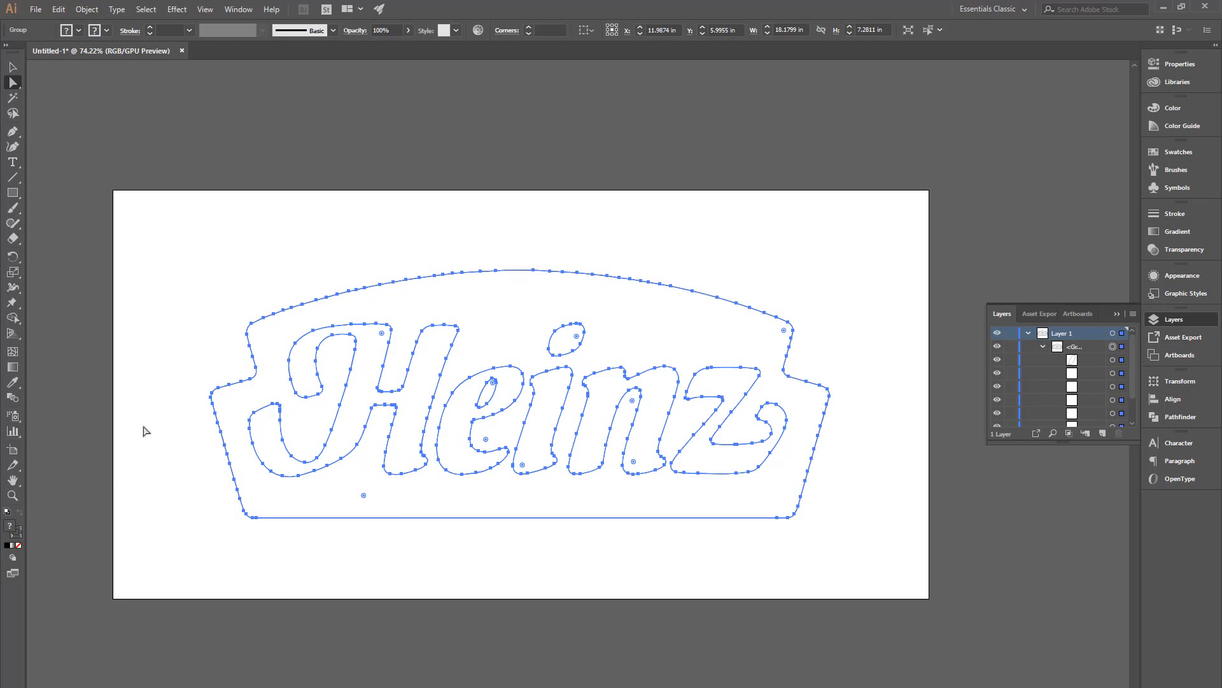
{"action": "double_click", "coordinate": [18, 535]}
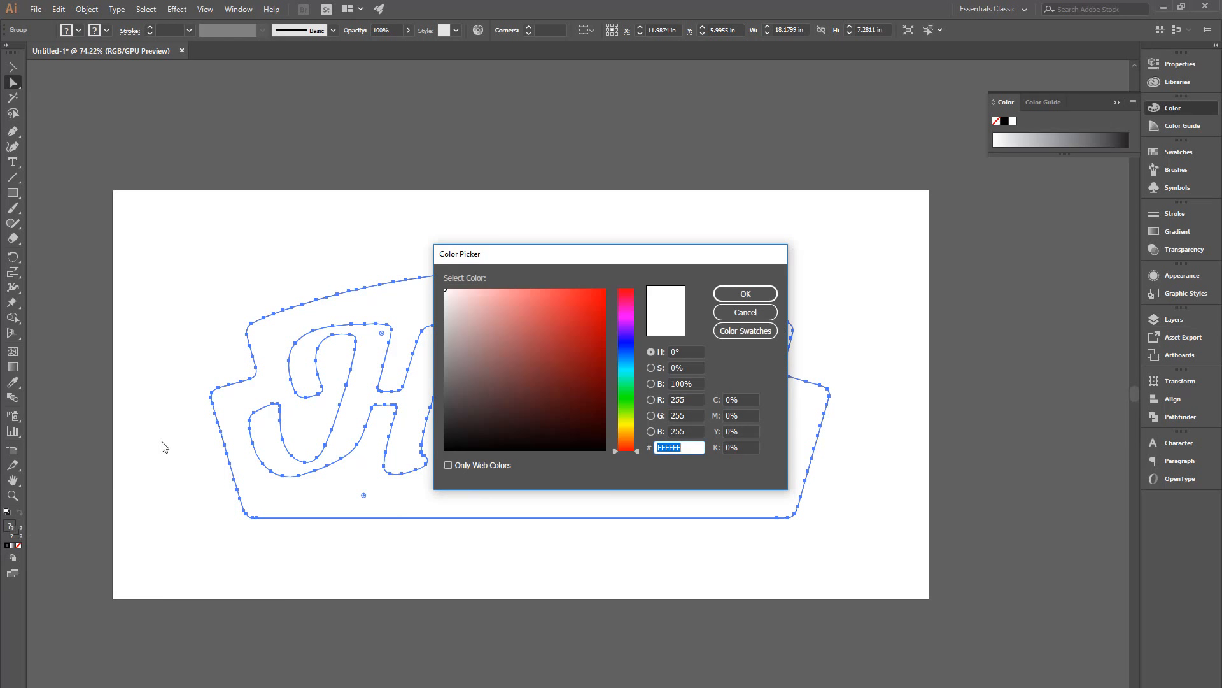
{"action": "type", "text": "FF0000"}
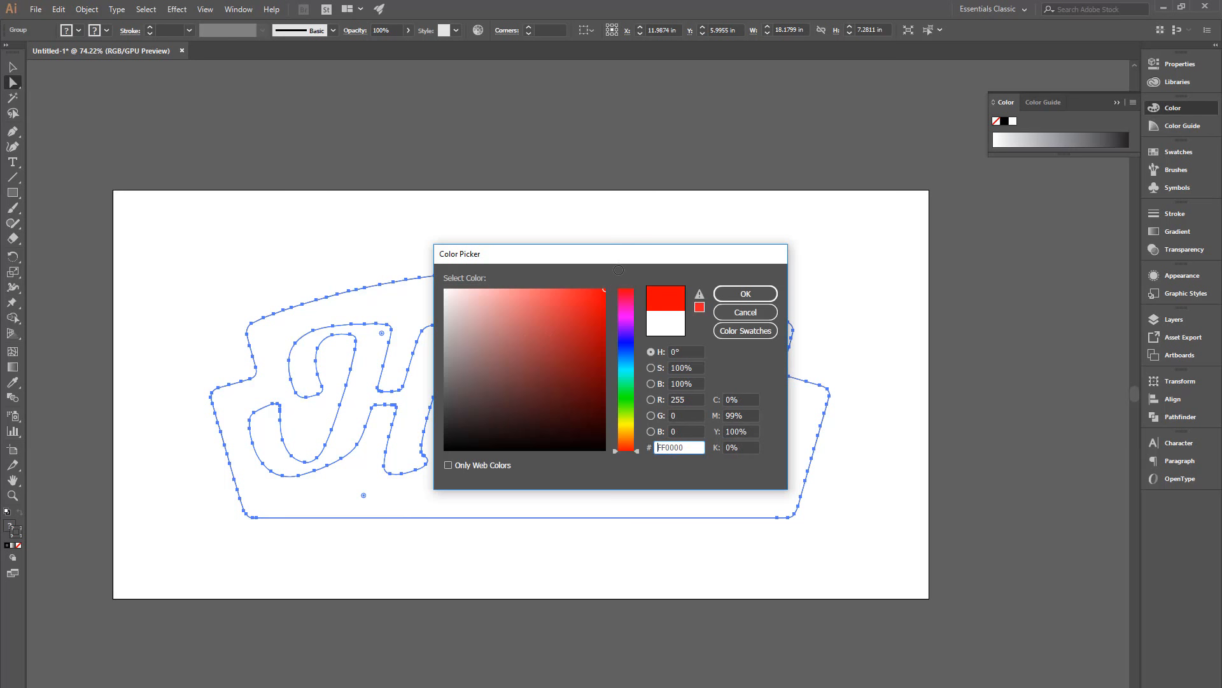
{"action": "left_click", "coordinate": [745, 293]}
{"action": "left_click", "coordinate": [437, 235]}
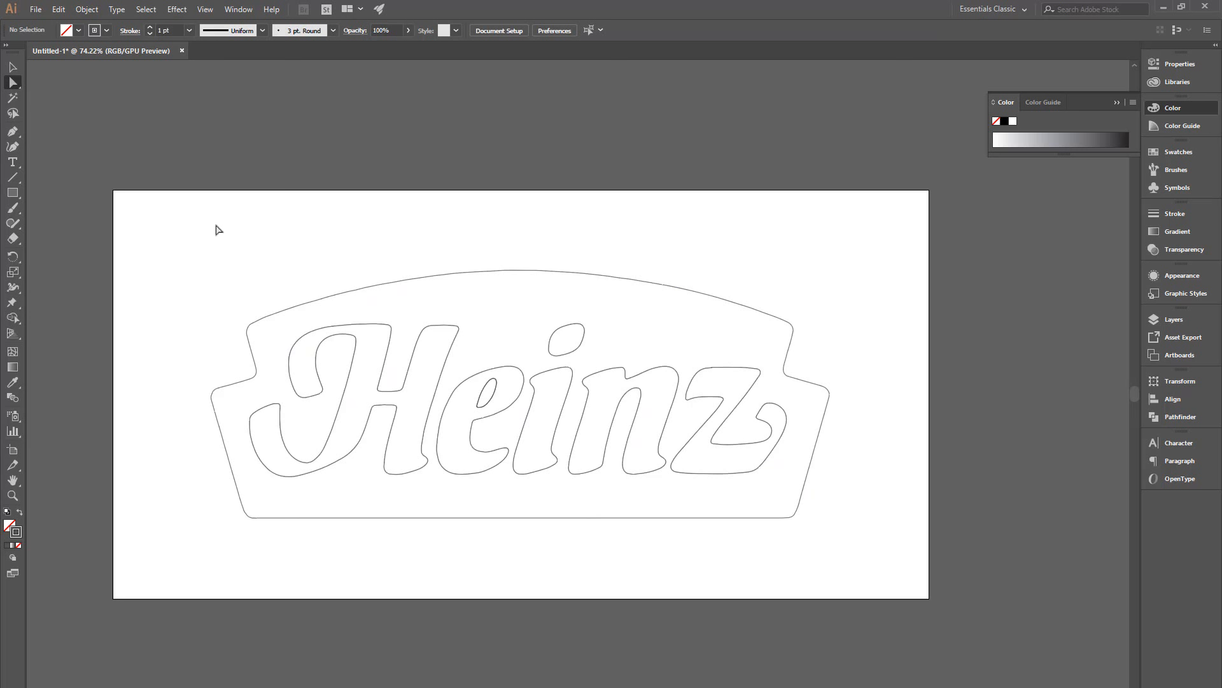
Step: Select all the logo paths and convert their colours to RGB
{"action": "left_click_drag", "start_coordinate": [153, 245], "coordinate": [897, 567]}
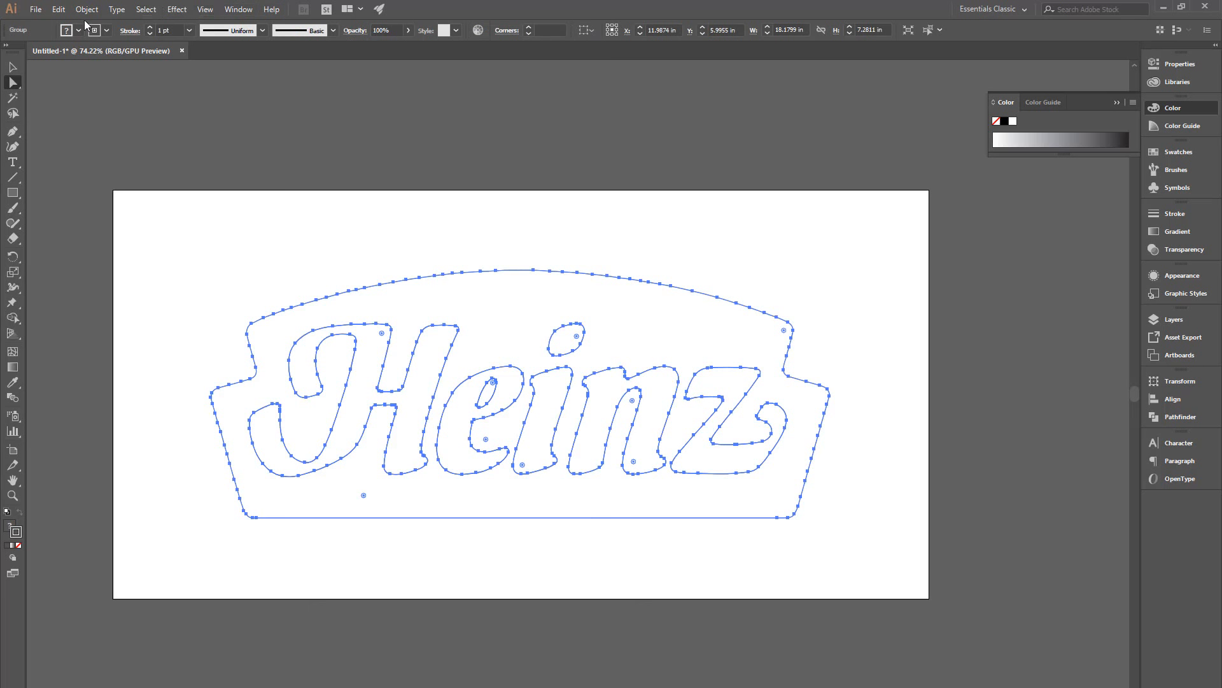
{"action": "left_click", "coordinate": [57, 10]}
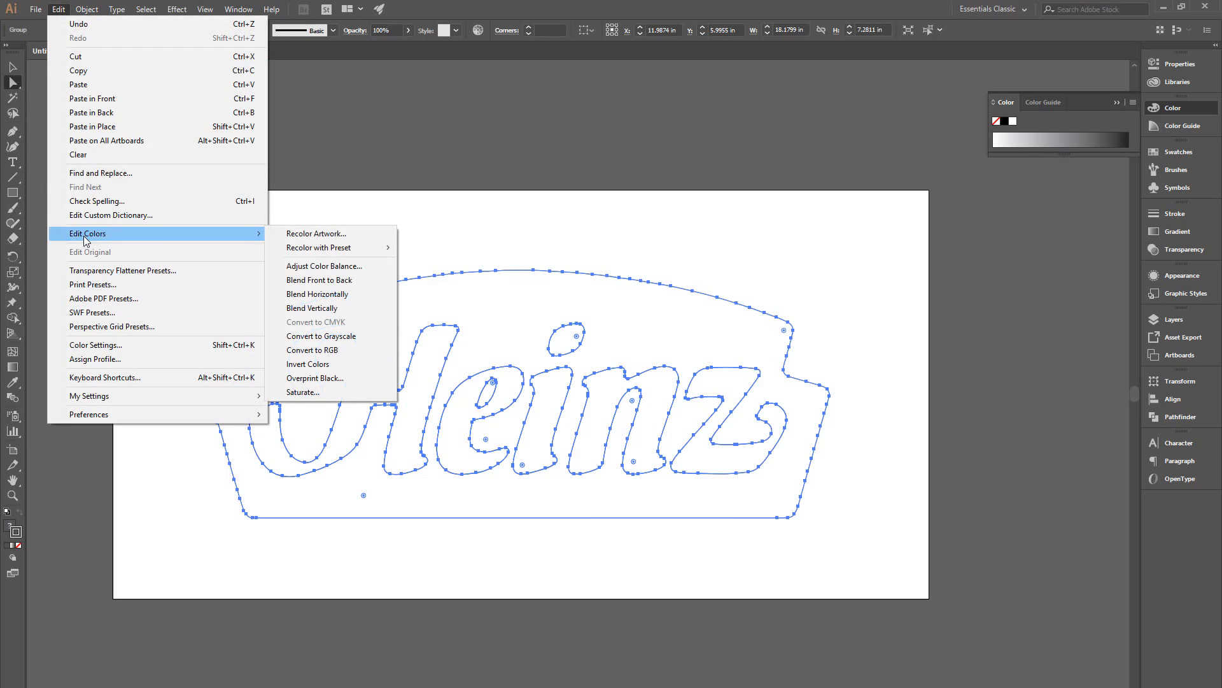
{"action": "mouse_move", "coordinate": [242, 235]}
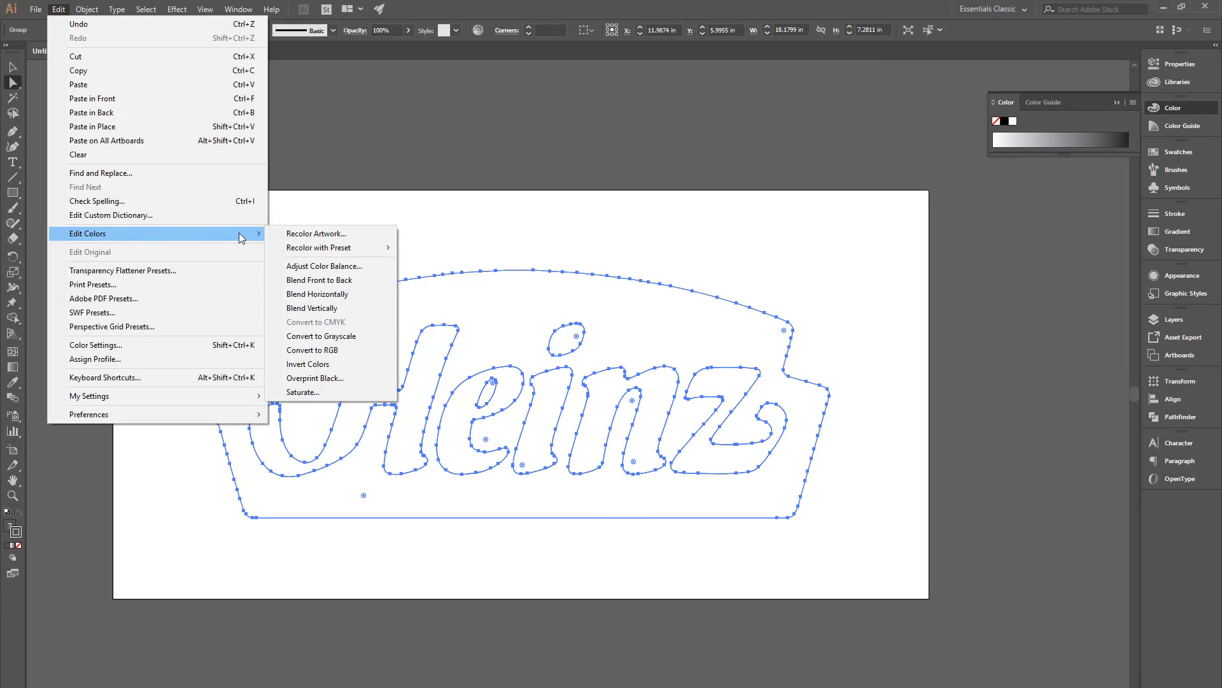
{"action": "left_click", "coordinate": [328, 354]}
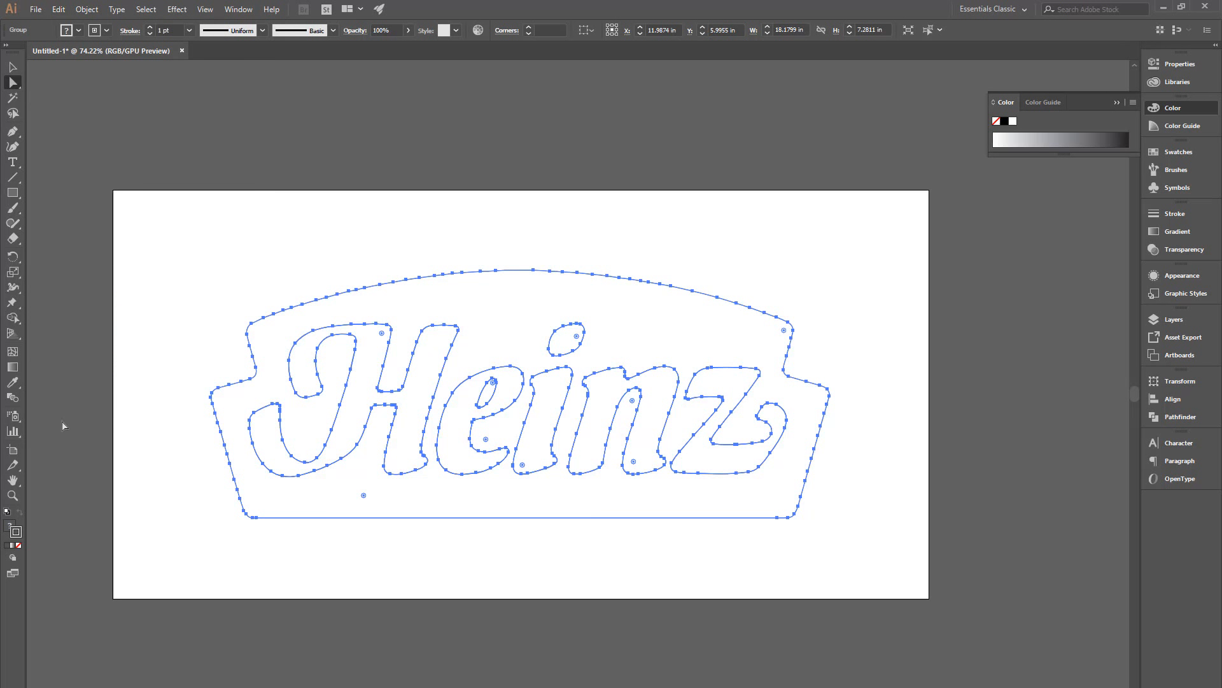
Step: Set the stroke colour of the selected logo paths to FF0000
{"action": "double_click", "coordinate": [15, 537]}
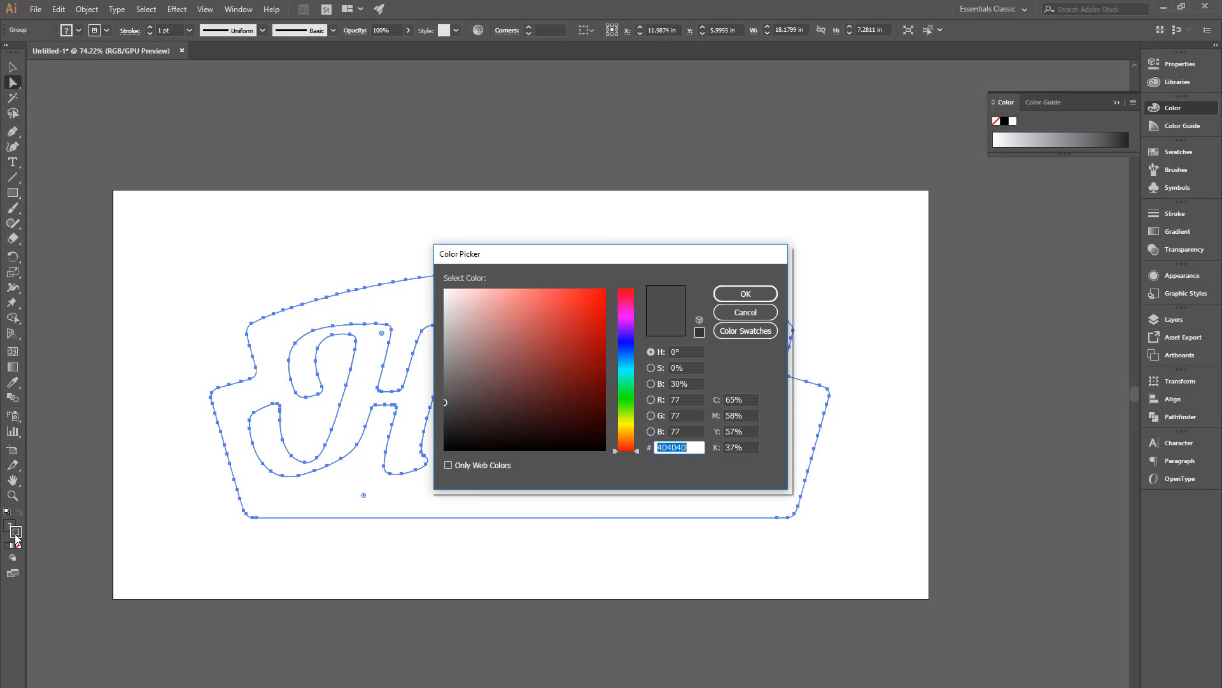
{"action": "type", "text": "ff0000"}
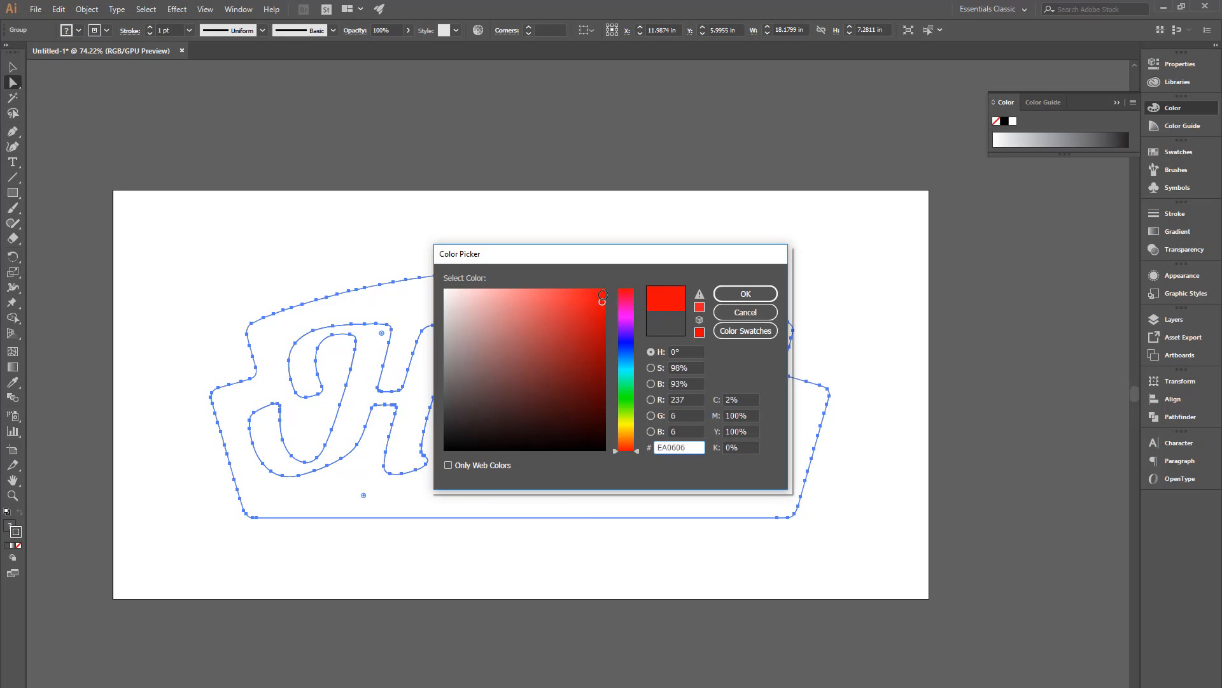
{"action": "left_click", "coordinate": [729, 291]}
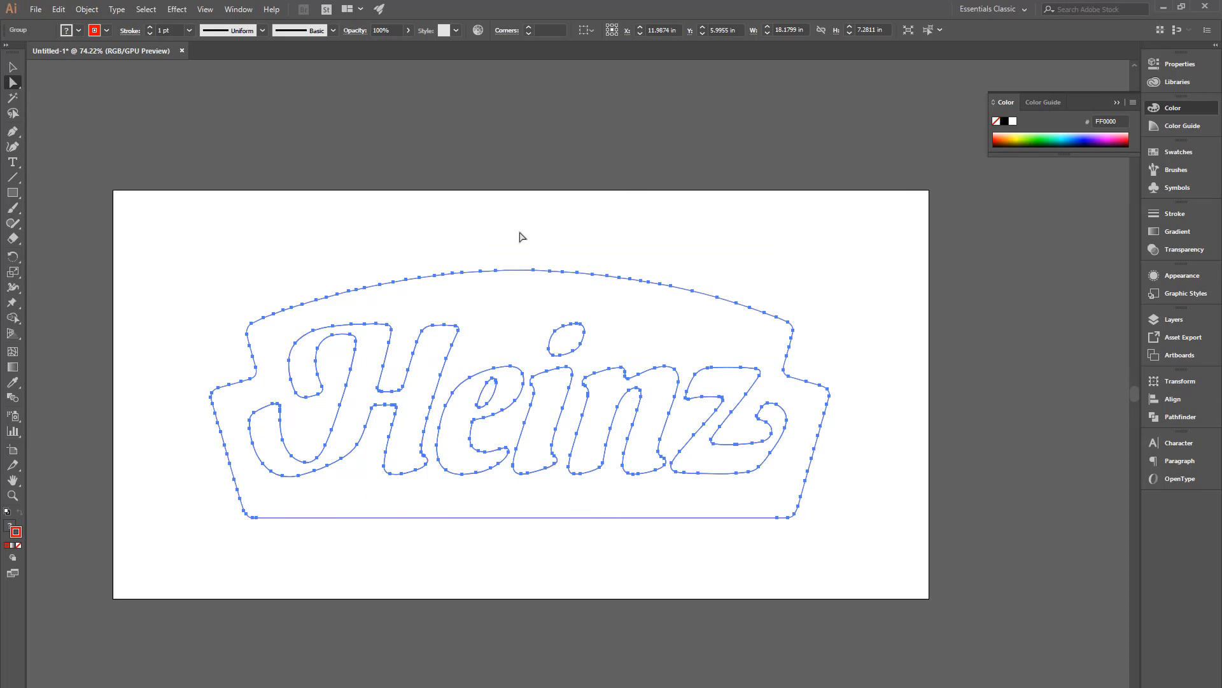
Step: Try setting the stroke weight of all logo paths to 0.072 pt, and undo that change
{"action": "left_click", "coordinate": [662, 508]}
{"action": "left_click_drag", "start_coordinate": [488, 396], "coordinate": [494, 344]}
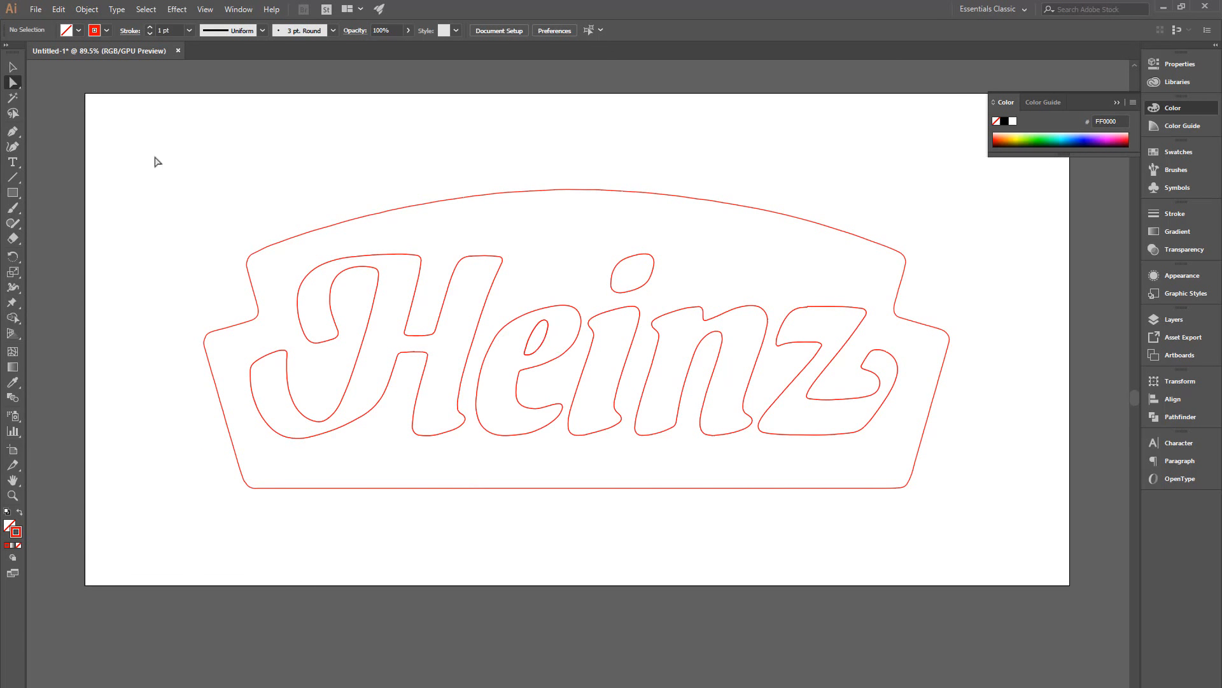
{"action": "mouse_move", "coordinate": [144, 156]}
{"action": "left_mouse_down"}
{"action": "mouse_move", "coordinate": [787, 524]}
{"action": "mouse_move", "coordinate": [1001, 557]}
{"action": "left_mouse_up"}
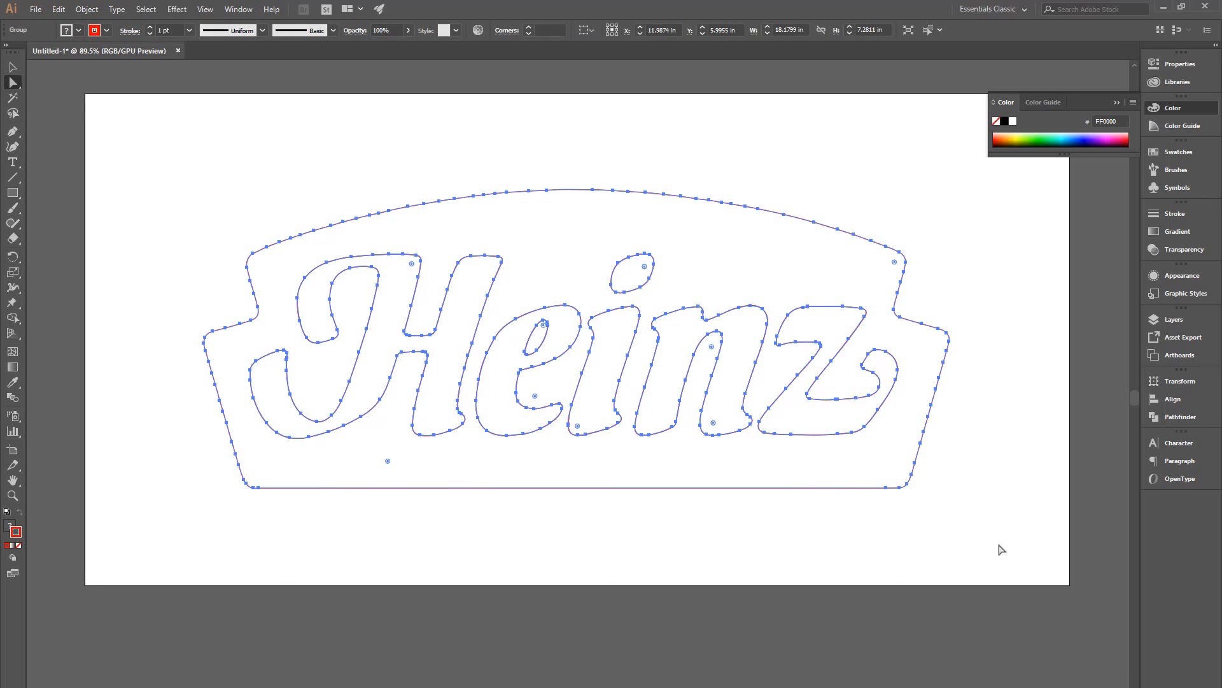
{"action": "left_click", "coordinate": [157, 30]}
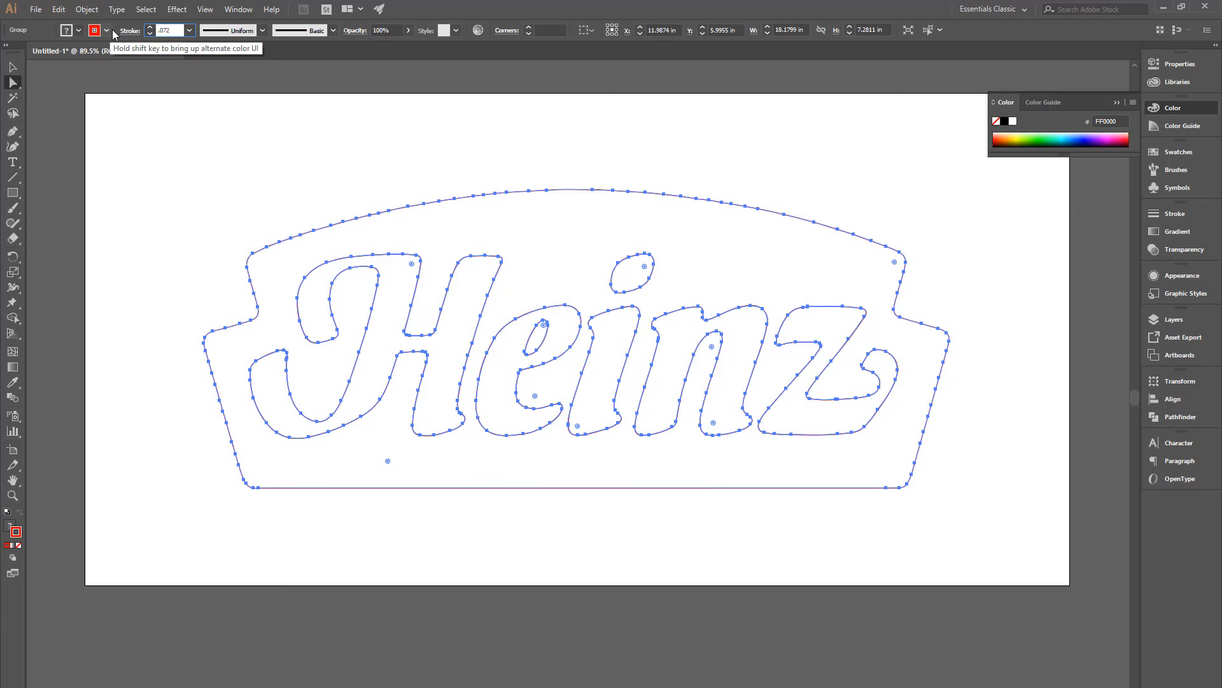
{"action": "type", "text": ".072"}
{"action": "key", "text": "Return"}
{"action": "left_click", "coordinate": [344, 121]}
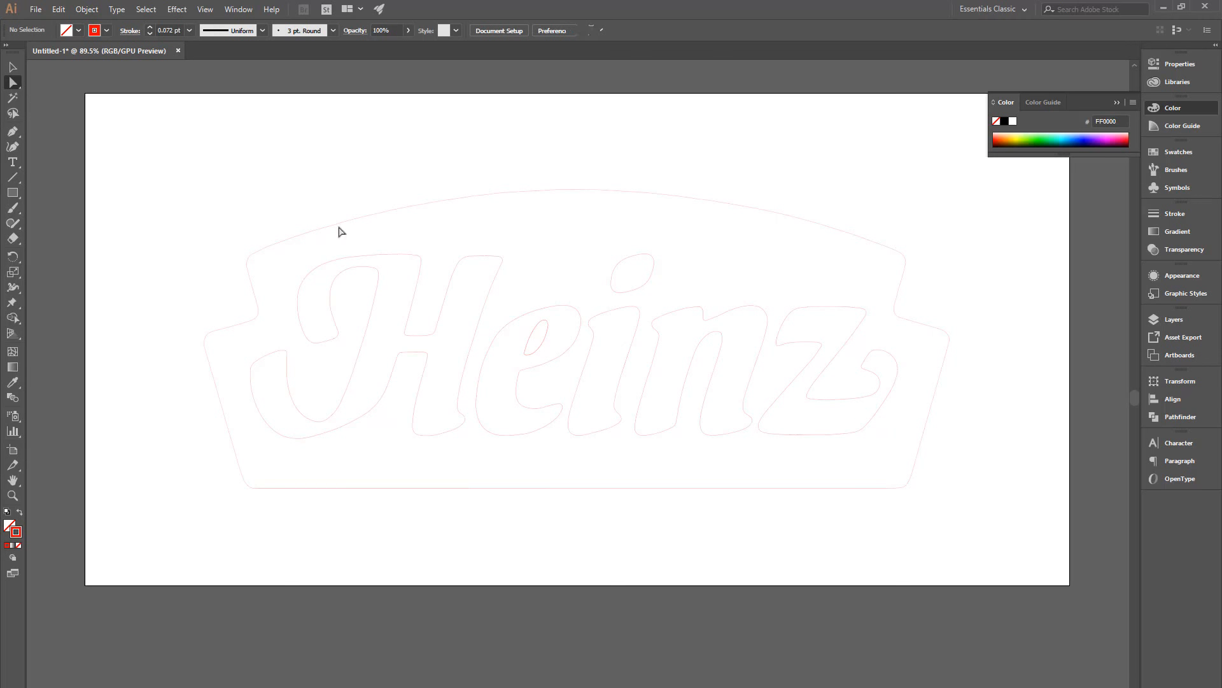
{"action": "key", "text": "ctrl+z"}
Step: Zoom in and inspect the red outline strokes of the logo paths up close
{"action": "left_click", "coordinate": [390, 96]}
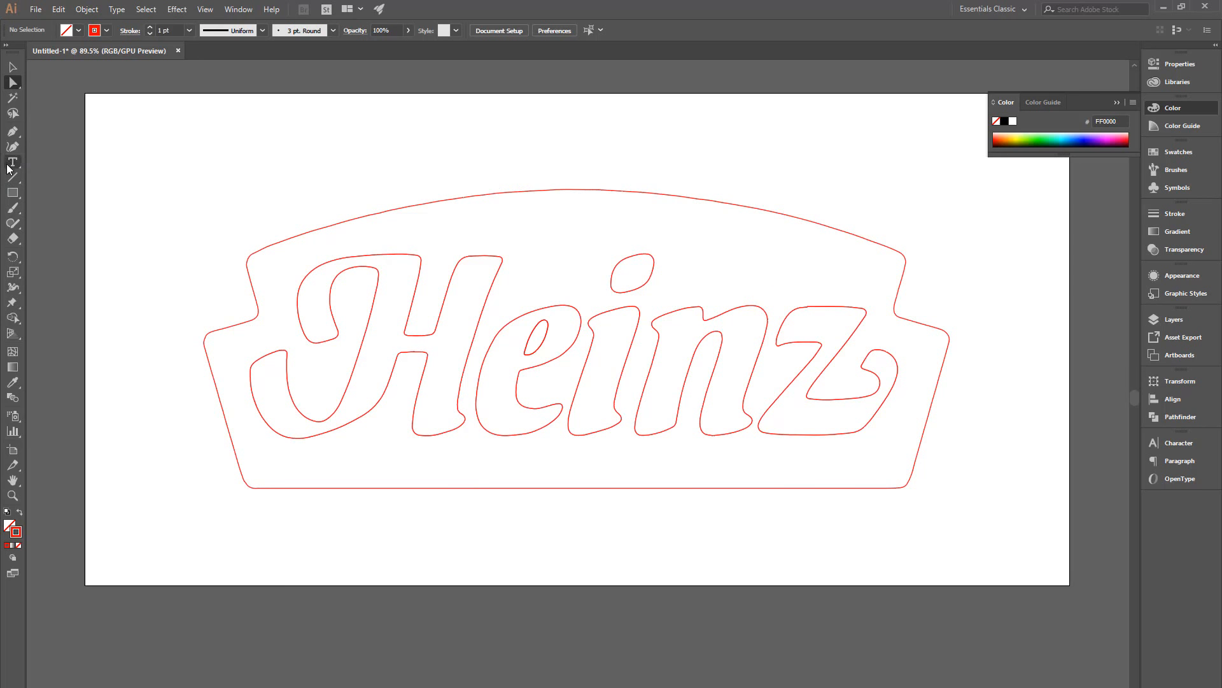
{"action": "left_click", "coordinate": [563, 192]}
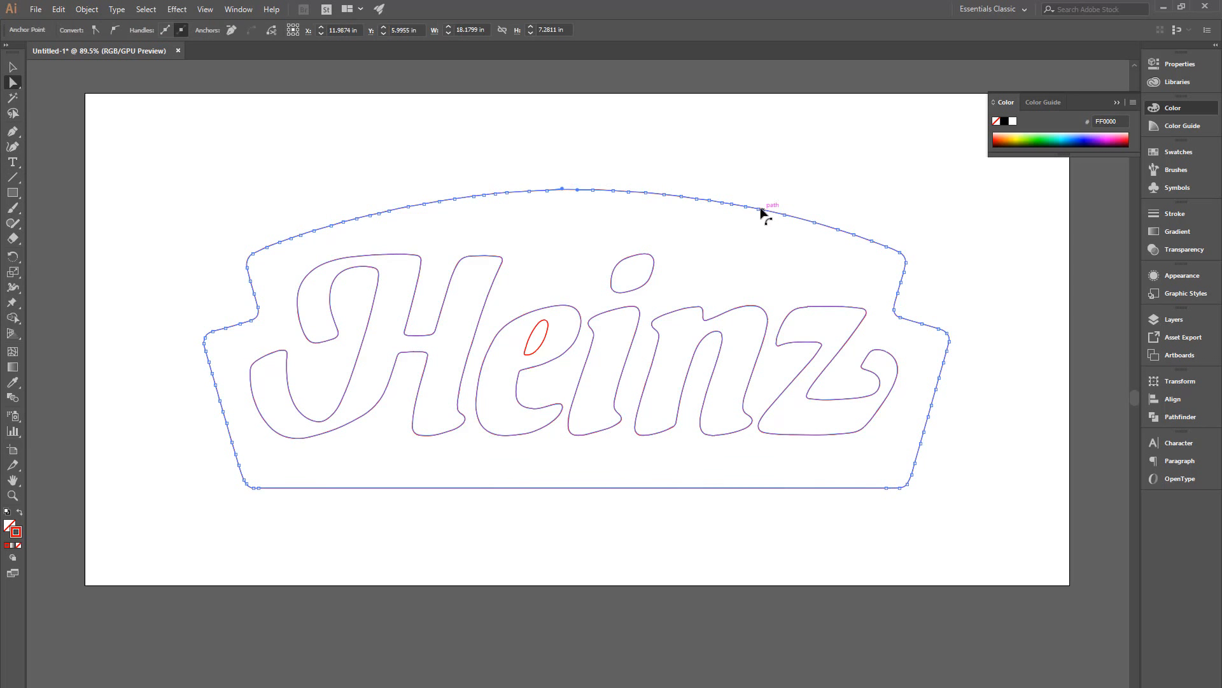
{"action": "key", "text": "ctrl+space"}
{"action": "mouse_move", "coordinate": [620, 194]}
{"action": "left_mouse_down"}
{"action": "mouse_move", "coordinate": [912, 175]}
{"action": "mouse_move", "coordinate": [633, 166]}
{"action": "mouse_move", "coordinate": [963, 167]}
{"action": "mouse_move", "coordinate": [641, 153]}
{"action": "mouse_move", "coordinate": [634, 203]}
{"action": "left_mouse_up"}
{"action": "left_click_drag", "start_coordinate": [503, 310], "coordinate": [751, 266]}
{"action": "scroll", "coordinate": [700, 274], "scroll_direction": "down", "scroll_amount": 2}
{"action": "scroll", "coordinate": [671, 254], "scroll_direction": "up", "scroll_amount": 5}
{"action": "left_click", "coordinate": [655, 239]}
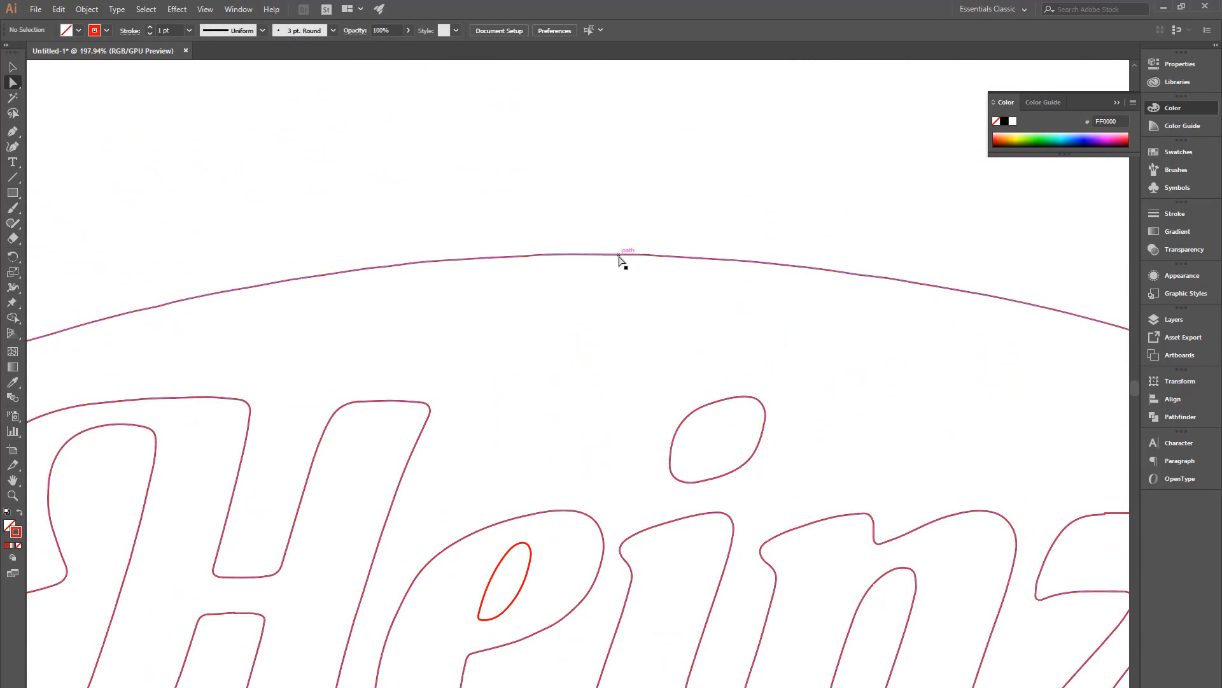
{"action": "scroll", "coordinate": [764, 259], "scroll_direction": "right", "scroll_amount": 4}
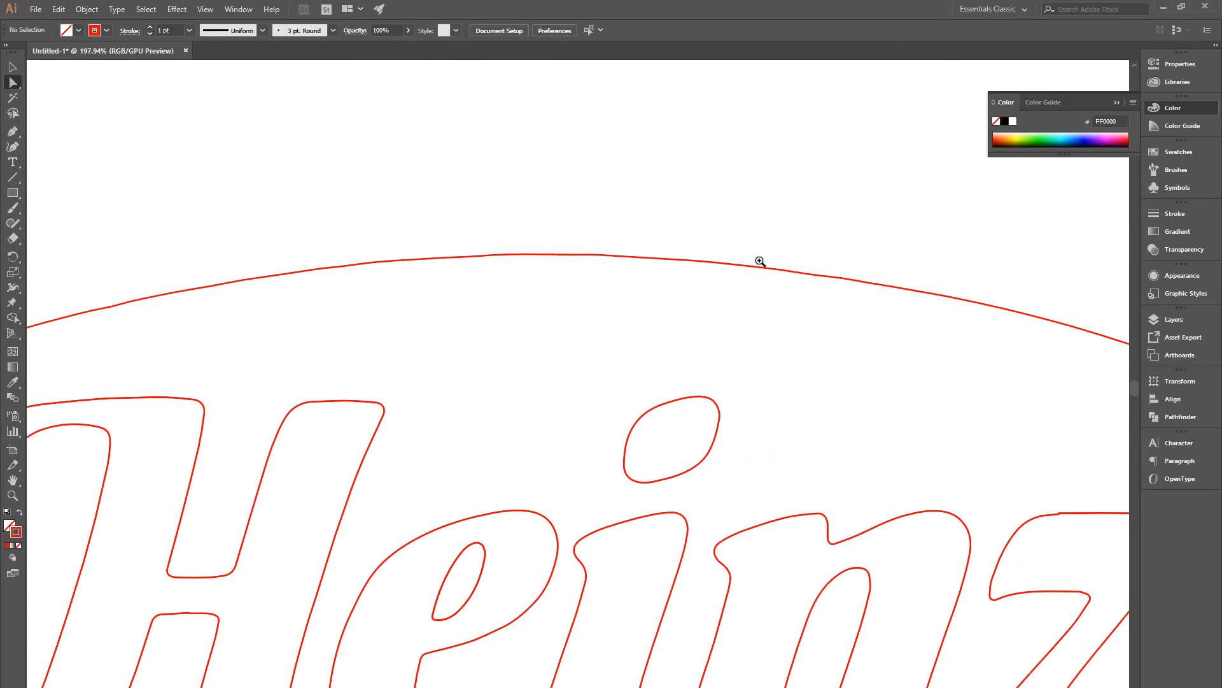
{"action": "left_click_drag", "start_coordinate": [744, 350], "coordinate": [638, 350]}
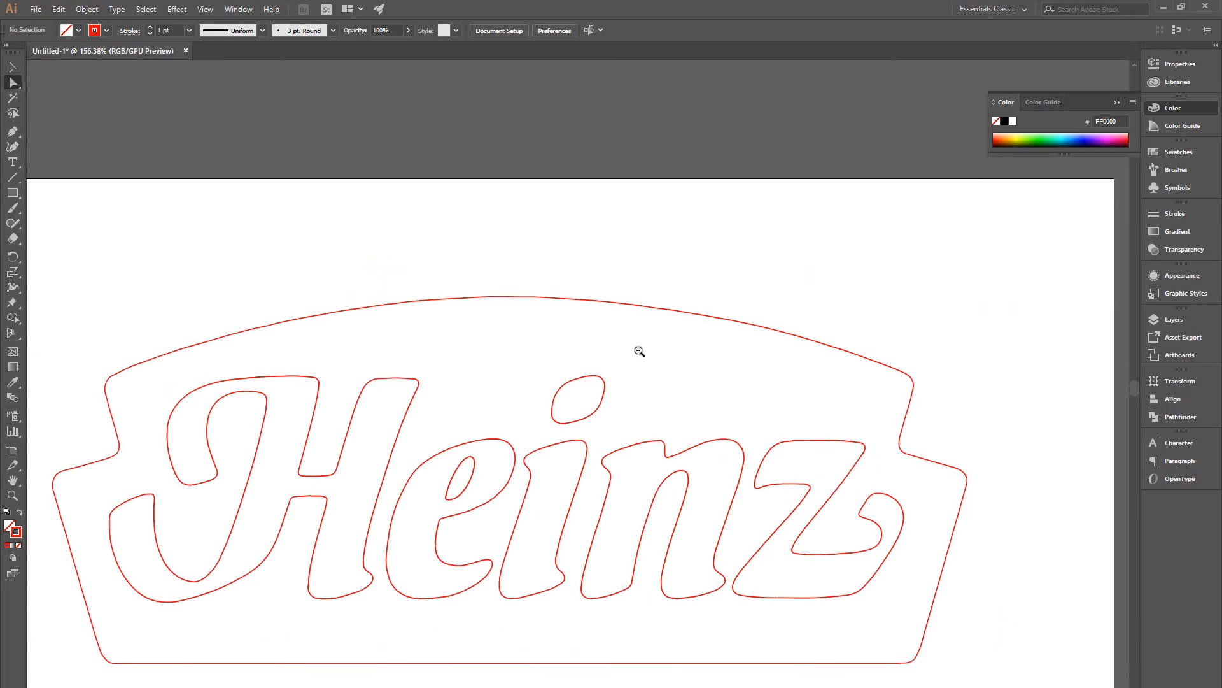
{"action": "left_click_drag", "start_coordinate": [551, 390], "coordinate": [576, 319]}
{"action": "left_click_drag", "start_coordinate": [710, 326], "coordinate": [573, 339]}
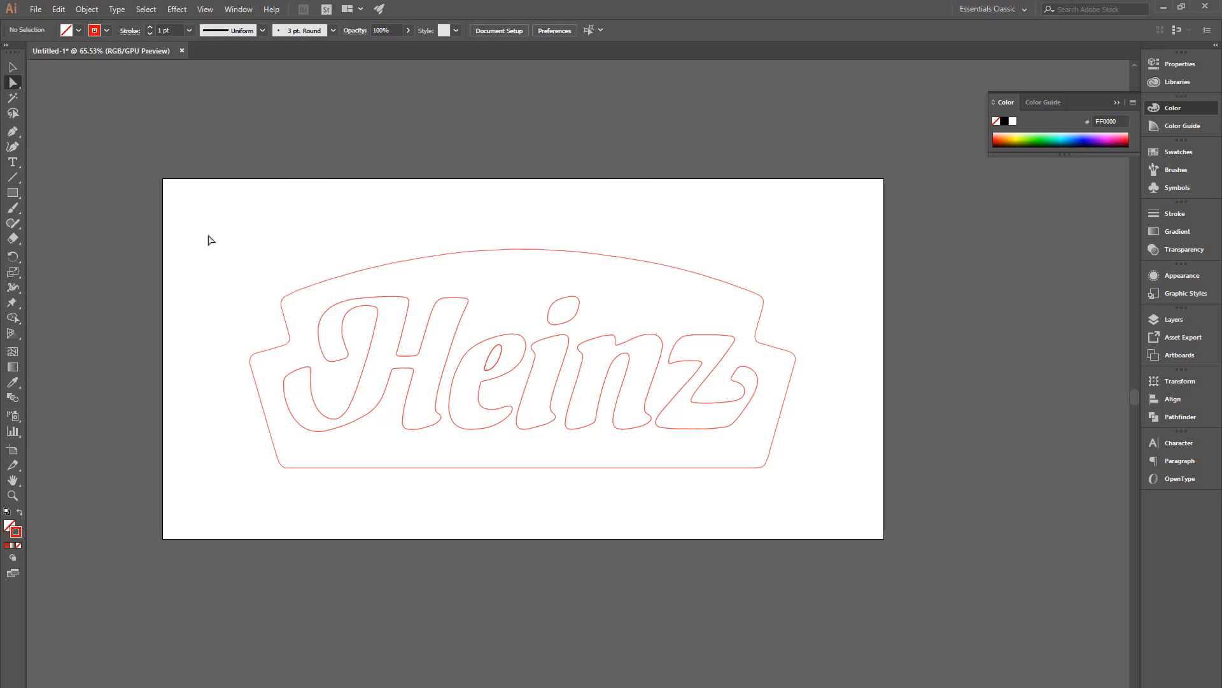
Step: Select all the logo paths
{"action": "left_click_drag", "start_coordinate": [200, 216], "coordinate": [914, 509]}
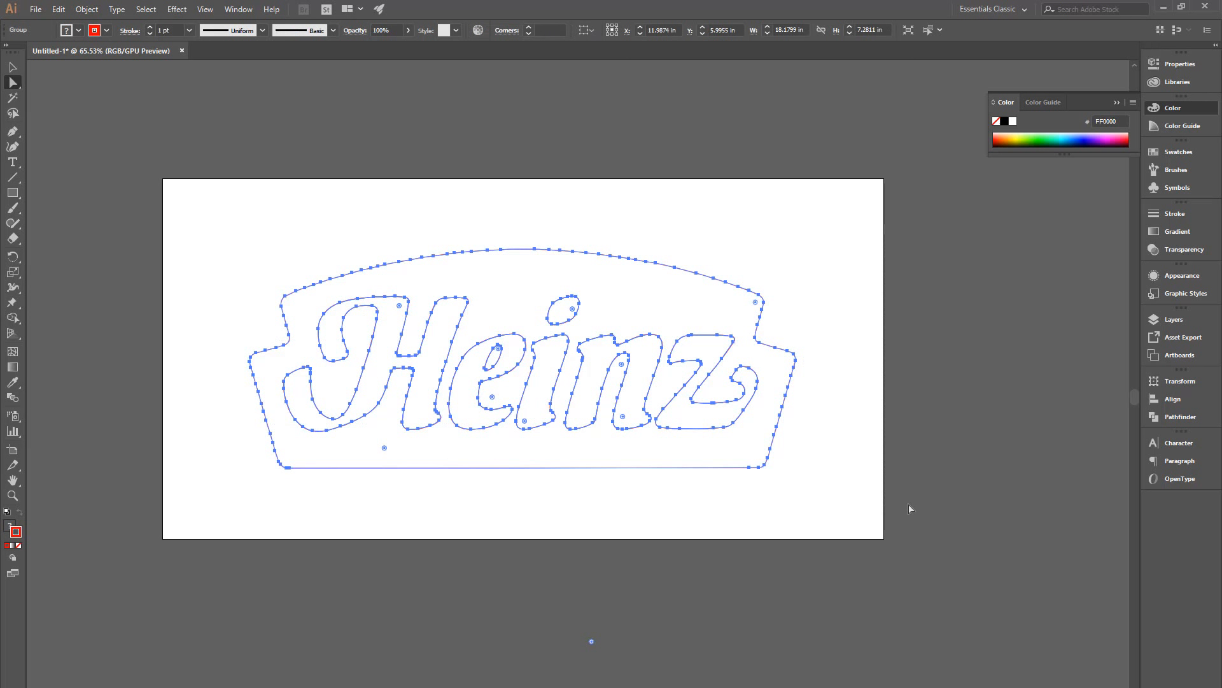